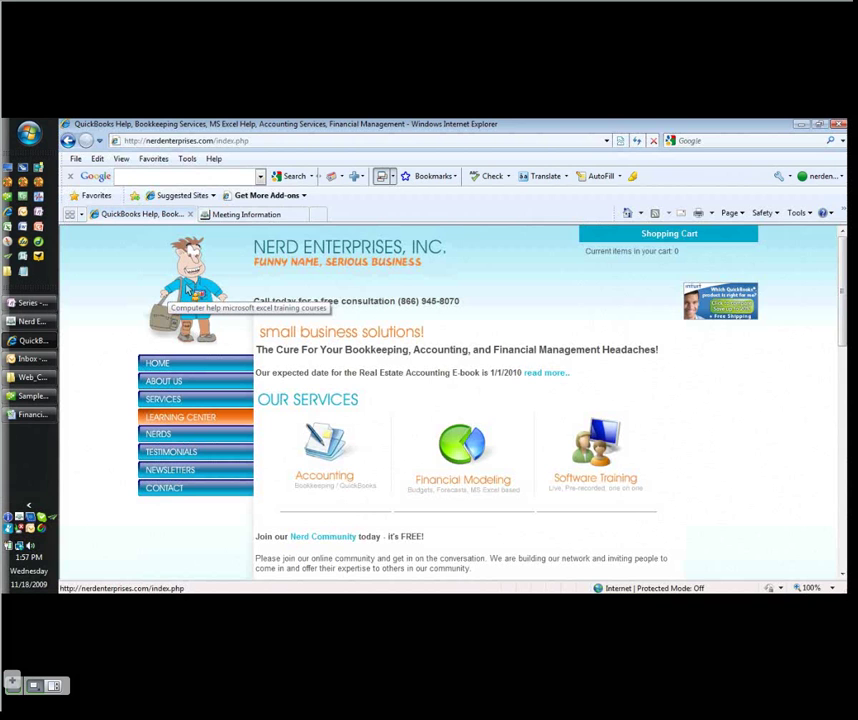
Step: Open the Financial Accounting Template from Learning Center downloads, add it to cart, return to Excel
{"action": "left_click", "coordinate": [182, 418]}
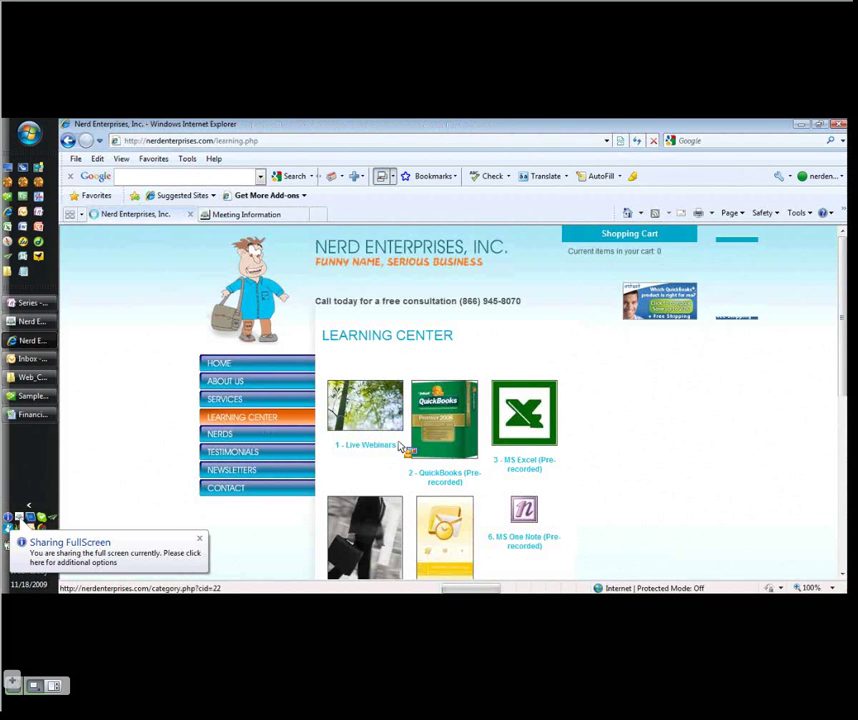
{"action": "scroll", "coordinate": [400, 447], "scroll_direction": "down", "scroll_amount": 4}
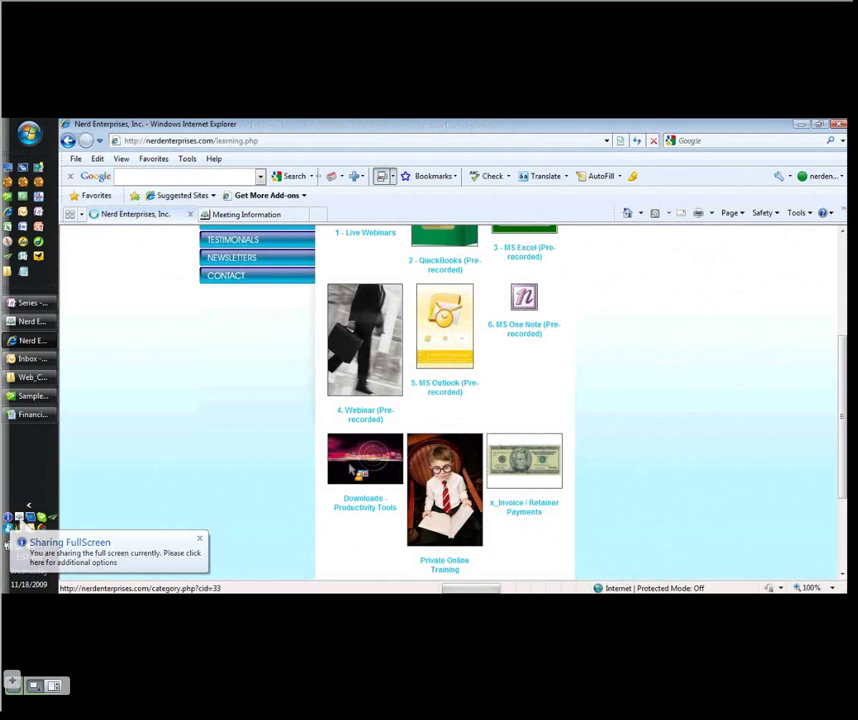
{"action": "left_click", "coordinate": [351, 468]}
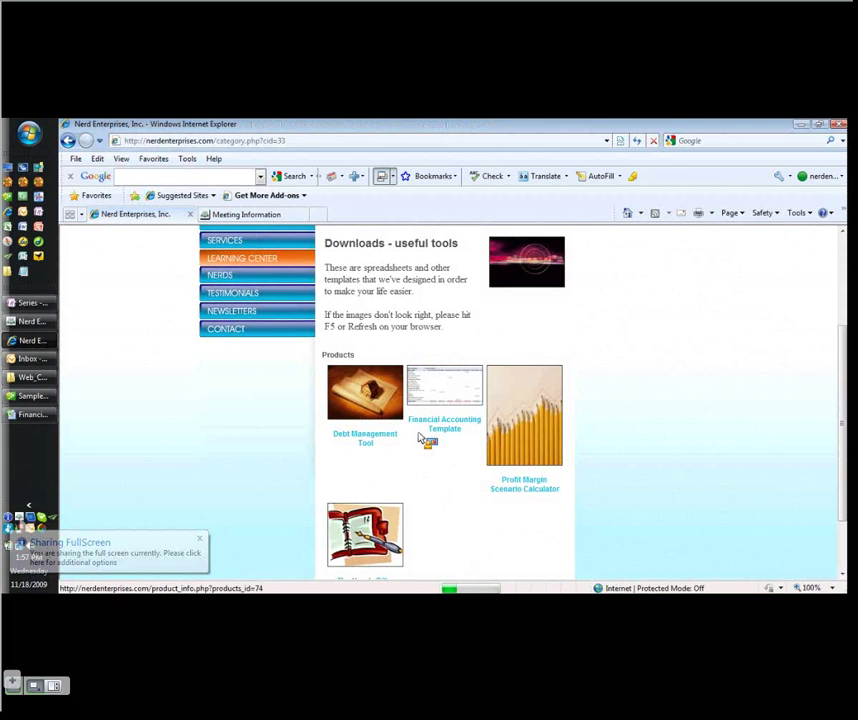
{"action": "left_click", "coordinate": [455, 394]}
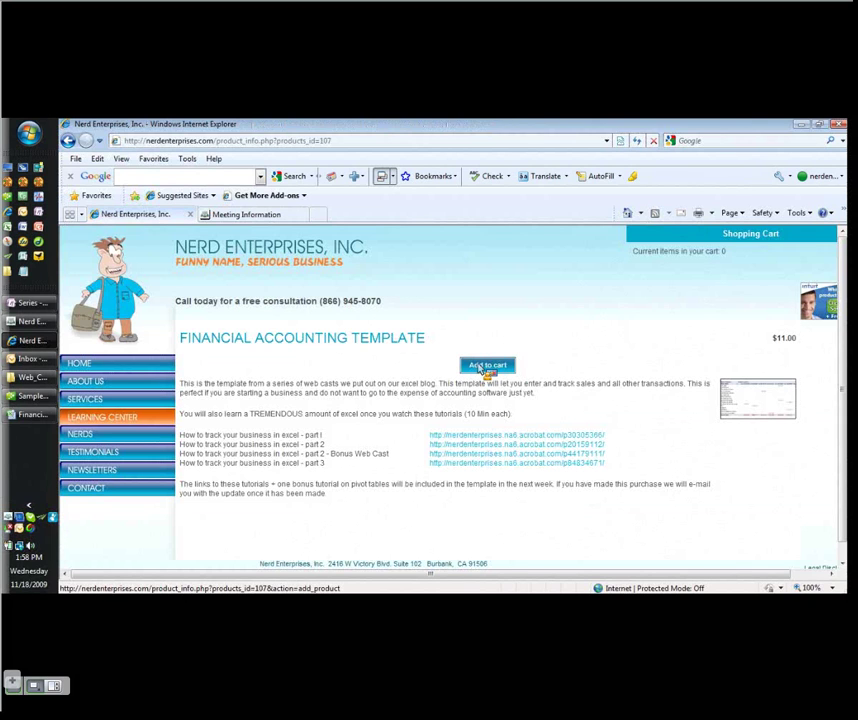
{"action": "left_click", "coordinate": [485, 367]}
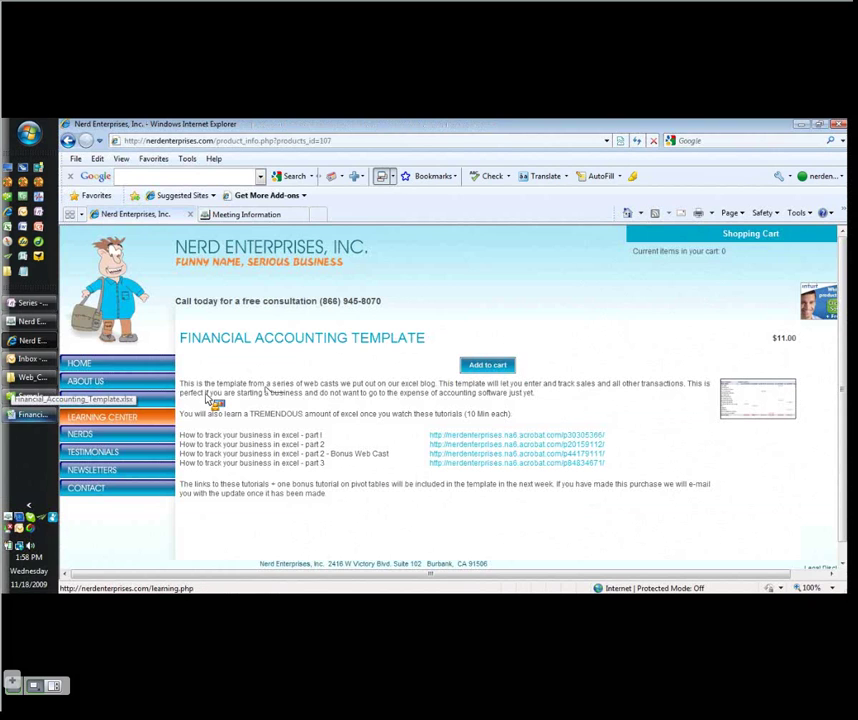
{"action": "left_click", "coordinate": [28, 416]}
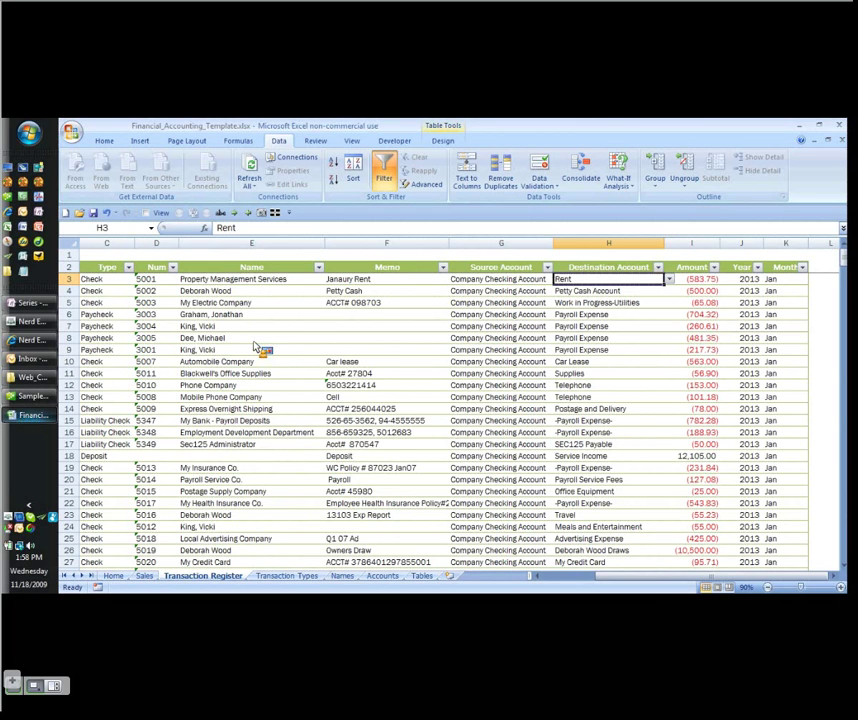
Step: Start a new PivotTable from Table6 on a new worksheet via Insert > PivotTable
{"action": "left_click", "coordinate": [254, 341]}
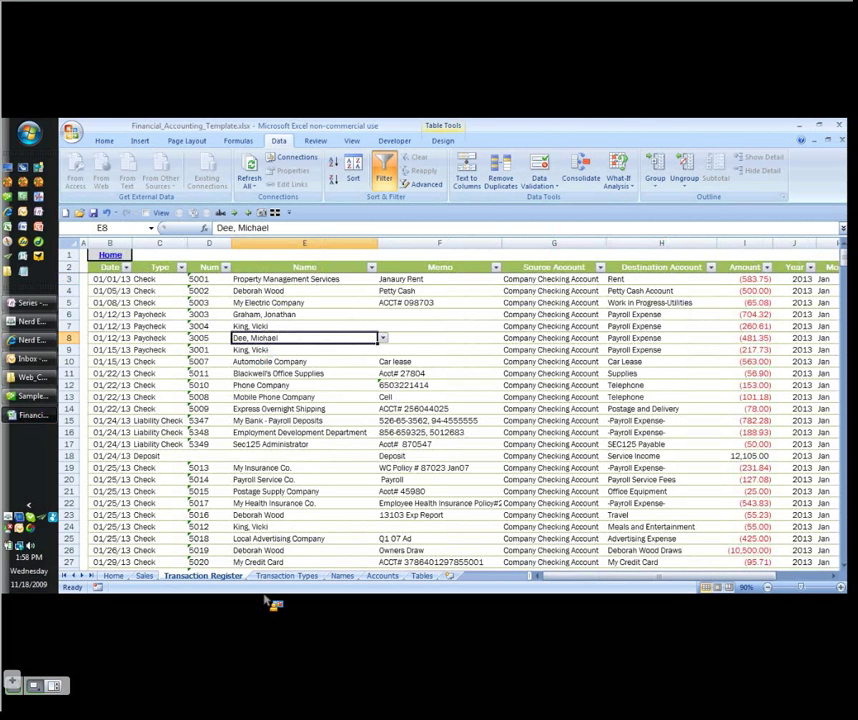
{"action": "key", "text": "alt+n"}
{"action": "key", "text": "v"}
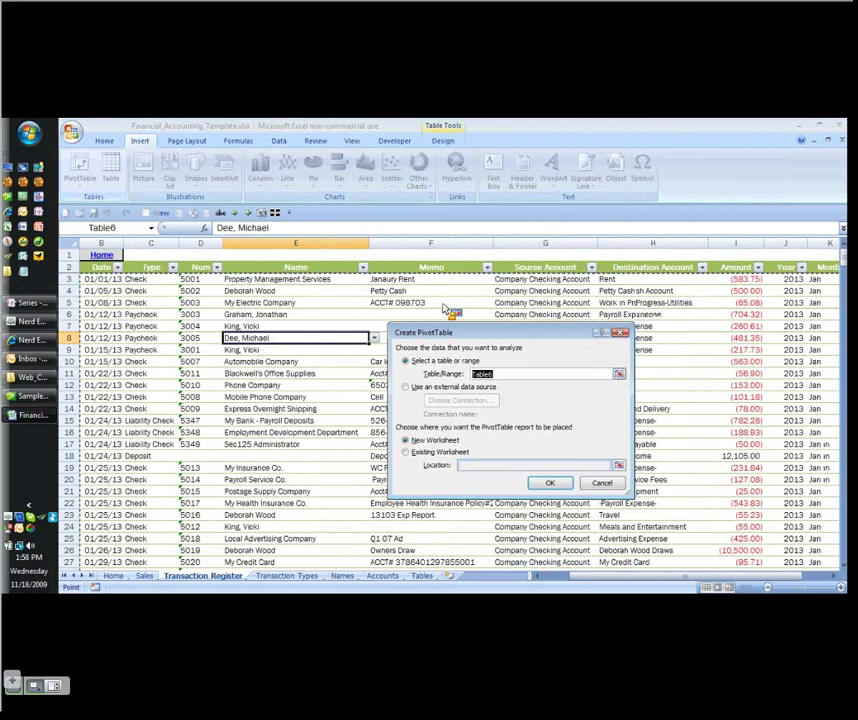
Step: Create the PivotTable on a new sheet and add Amount to the Values area
{"action": "key", "text": "Return"}
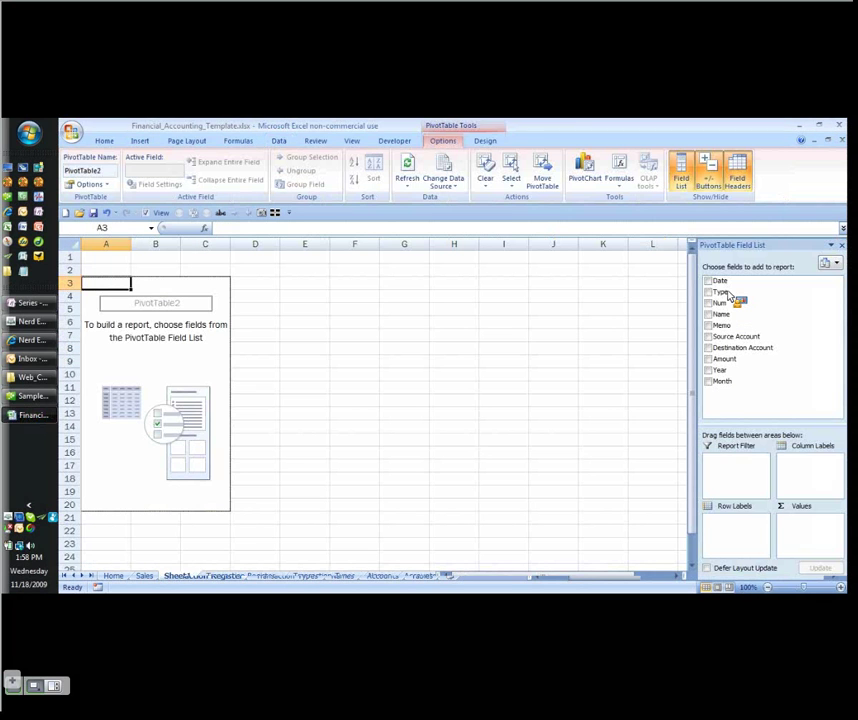
{"action": "left_click_drag", "start_coordinate": [730, 295], "coordinate": [727, 375]}
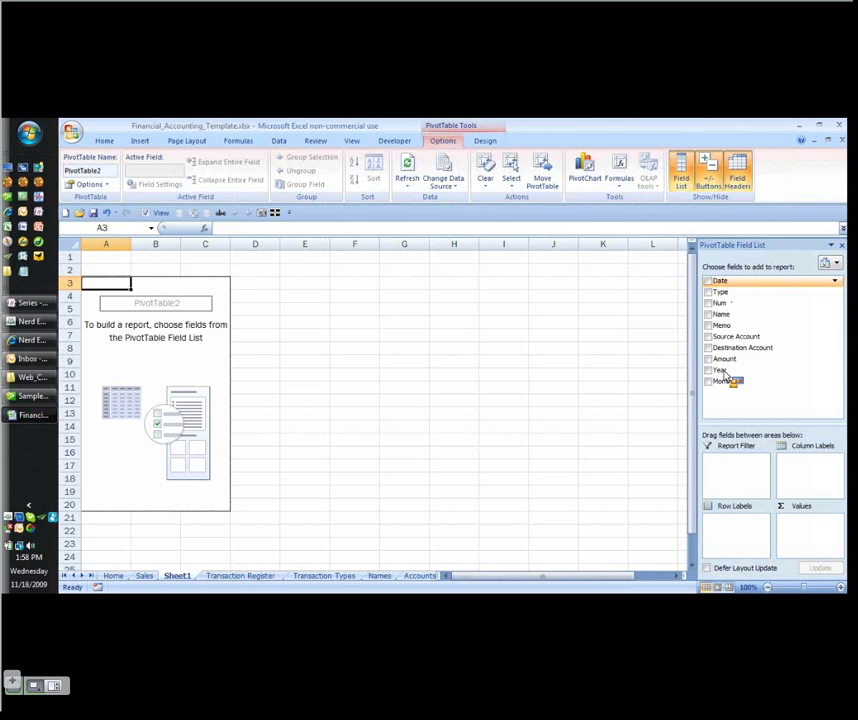
{"action": "mouse_move", "coordinate": [727, 377]}
{"action": "left_mouse_down"}
{"action": "mouse_move", "coordinate": [760, 420]}
{"action": "mouse_move", "coordinate": [785, 488]}
{"action": "mouse_move", "coordinate": [773, 495]}
{"action": "mouse_move", "coordinate": [808, 526]}
{"action": "left_mouse_up"}
Step: Summarize Amount as Sum with number format showing red (1,234.10) negatives
{"action": "left_click", "coordinate": [823, 521]}
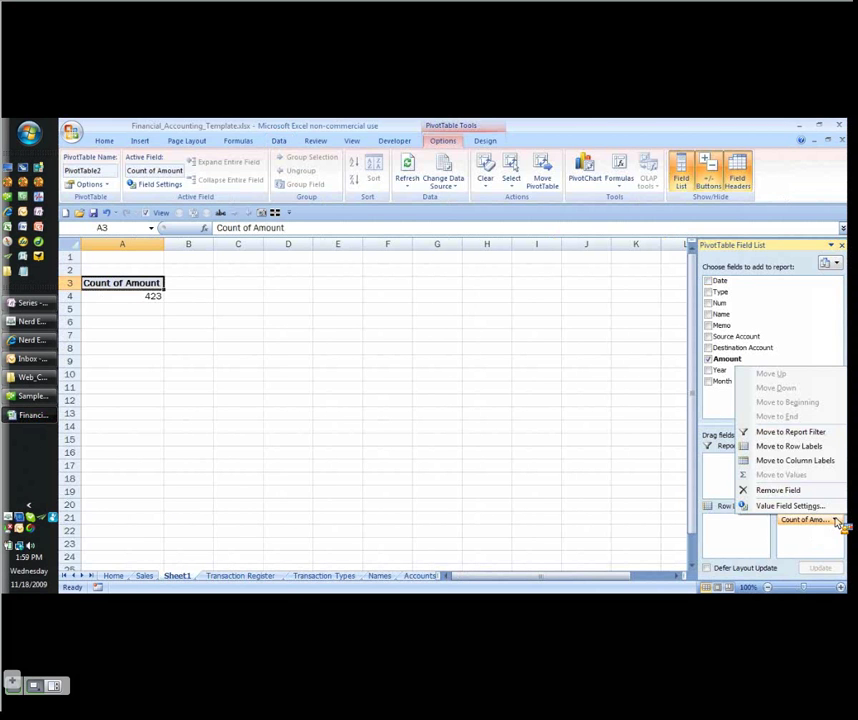
{"action": "left_click", "coordinate": [790, 506]}
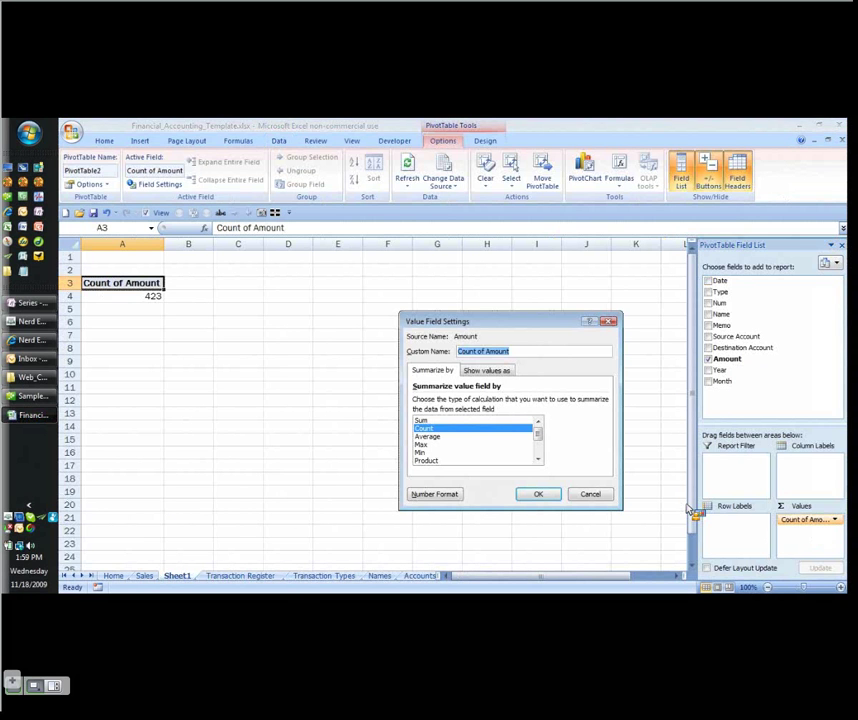
{"action": "left_click", "coordinate": [424, 420]}
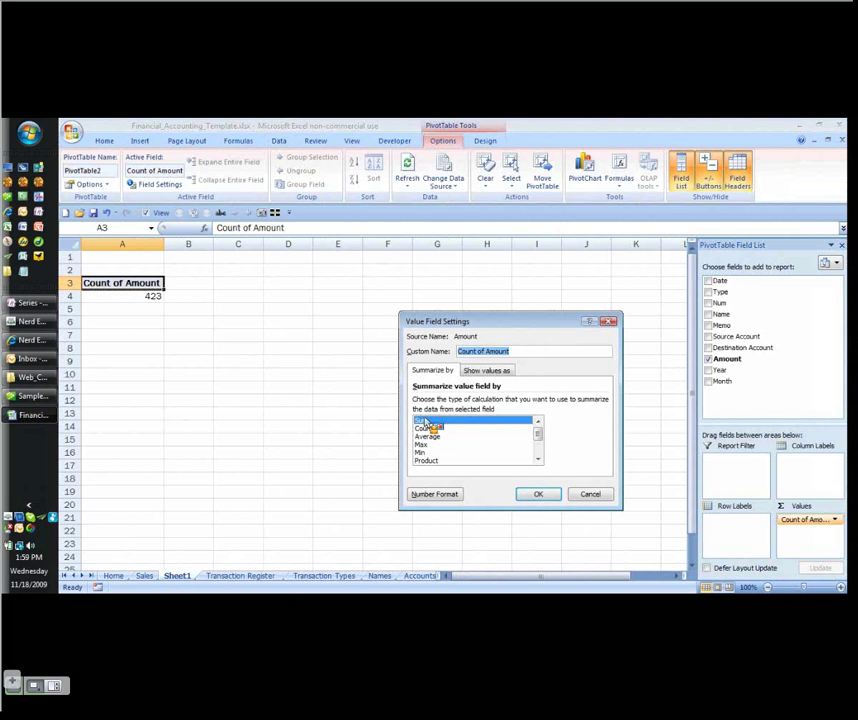
{"action": "key", "text": "alt+n"}
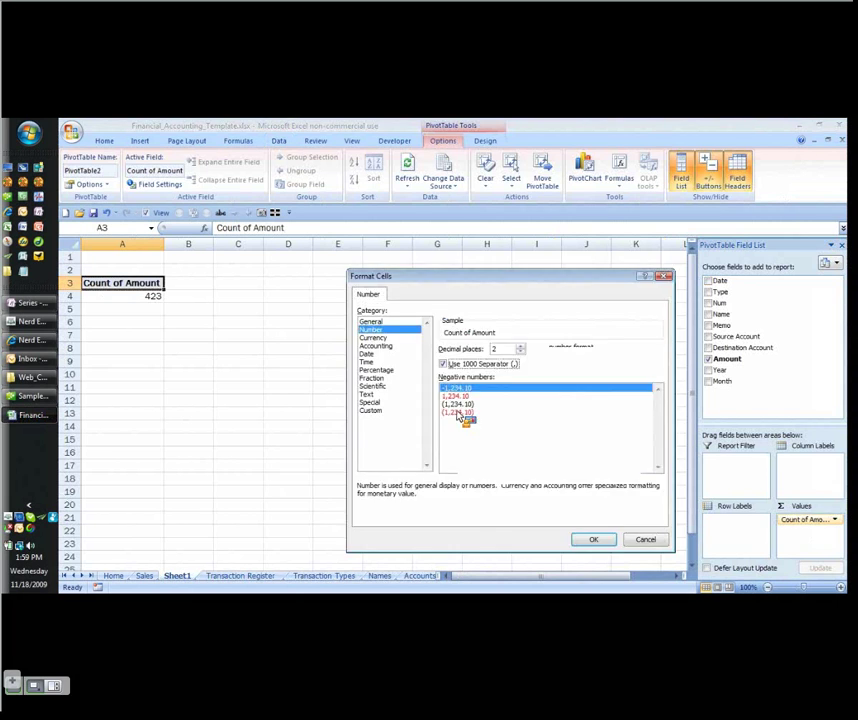
{"action": "left_click", "coordinate": [463, 412]}
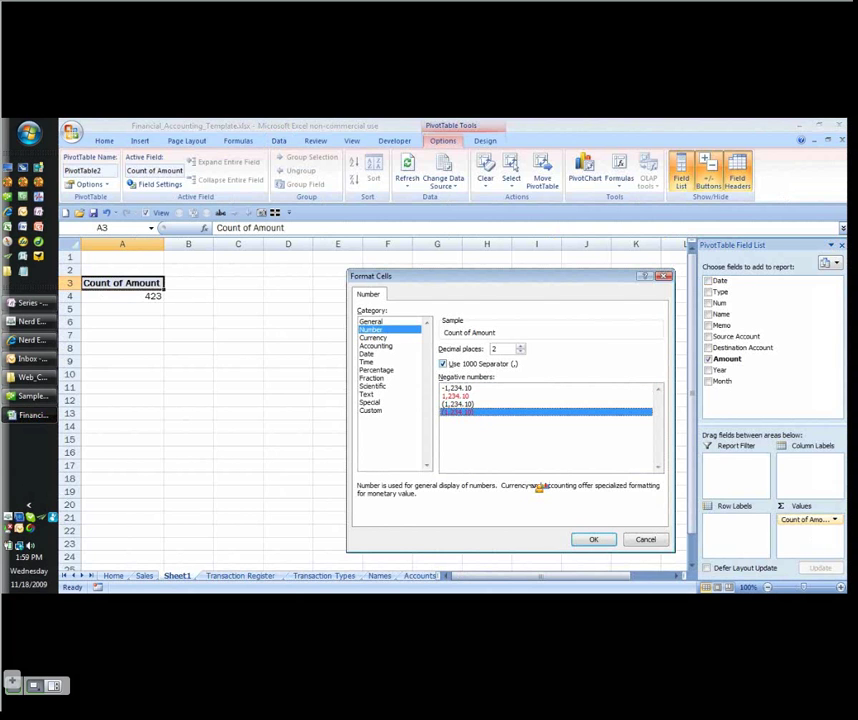
{"action": "left_click", "coordinate": [594, 540]}
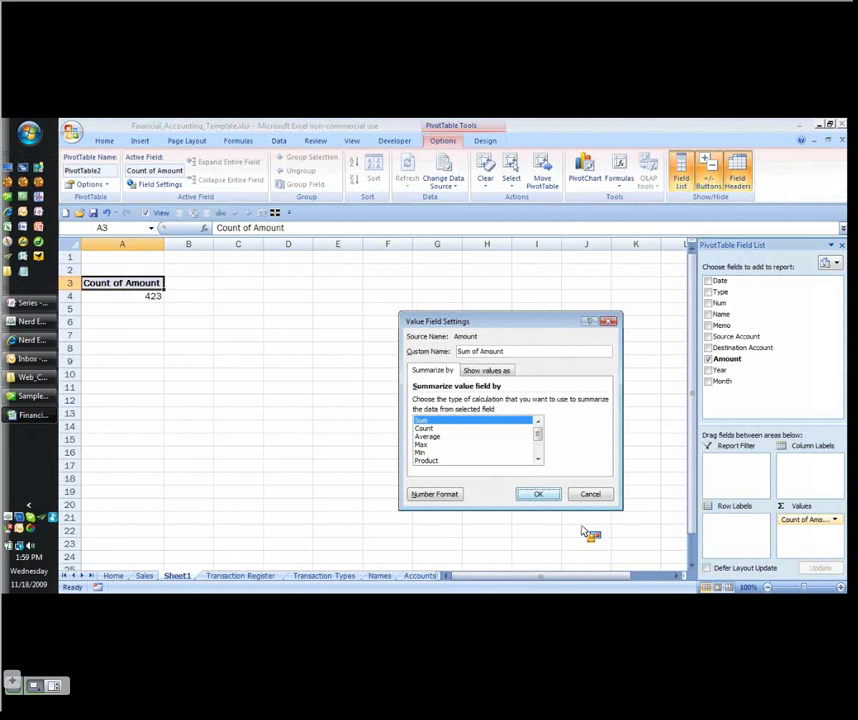
{"action": "left_click", "coordinate": [538, 494]}
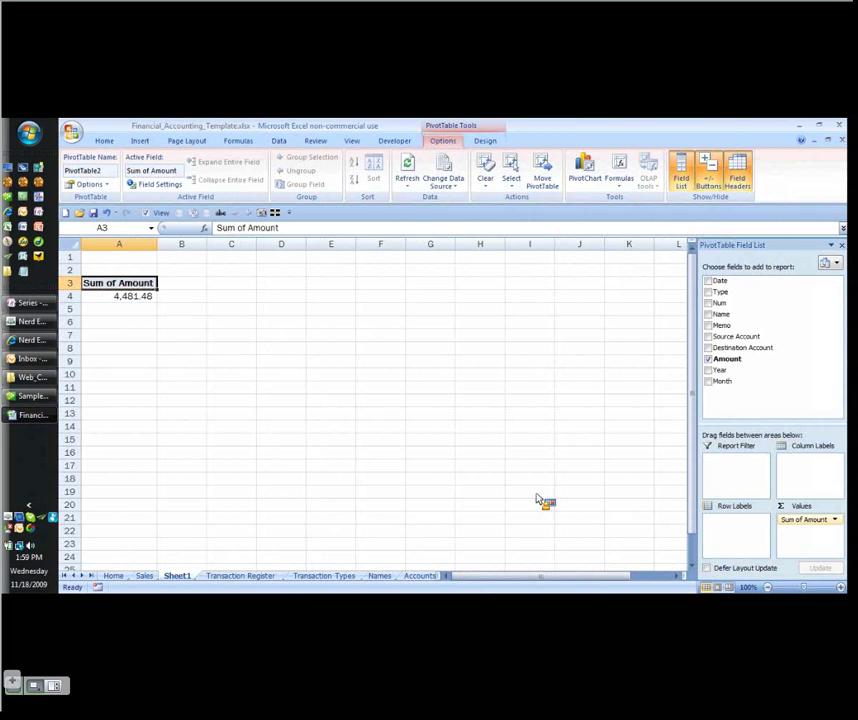
Step: Place Month in Column Labels and Destination Account in Row Labels
{"action": "left_click_drag", "start_coordinate": [537, 499], "coordinate": [732, 388]}
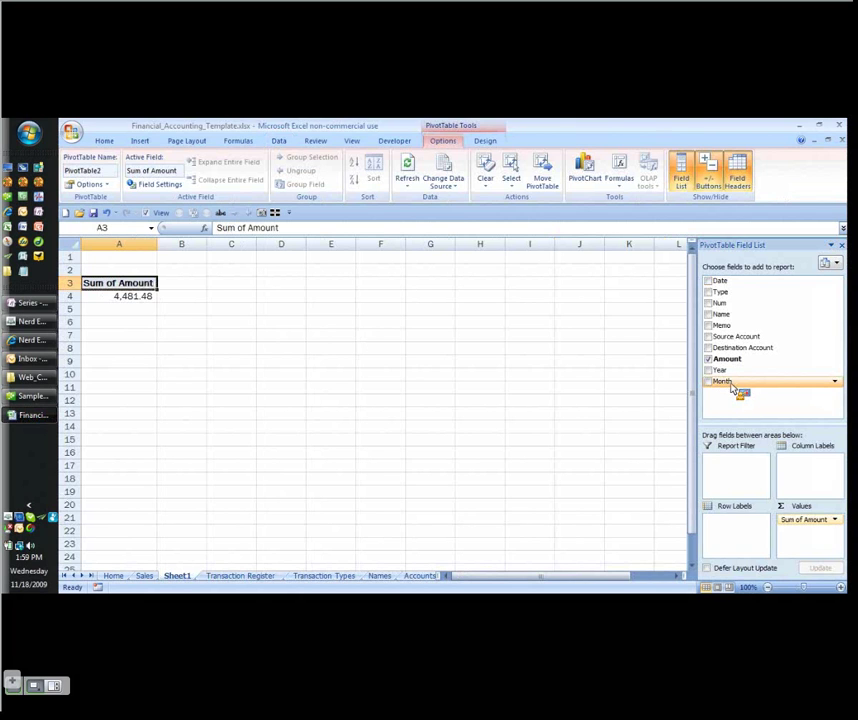
{"action": "mouse_move", "coordinate": [732, 386]}
{"action": "left_mouse_down"}
{"action": "mouse_move", "coordinate": [728, 337]}
{"action": "mouse_move", "coordinate": [723, 376]}
{"action": "left_mouse_up"}
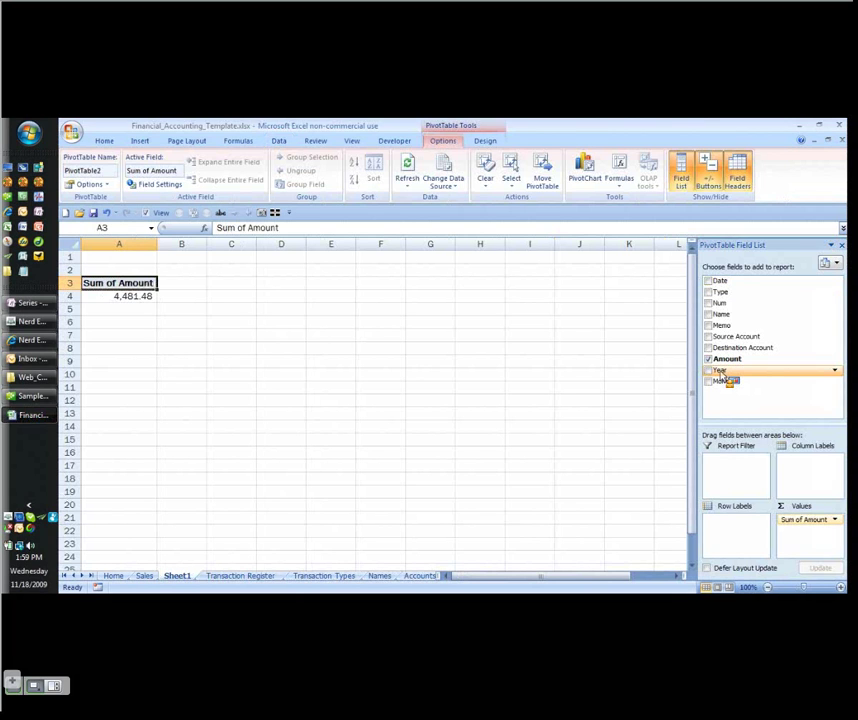
{"action": "left_click_drag", "start_coordinate": [723, 376], "coordinate": [806, 459]}
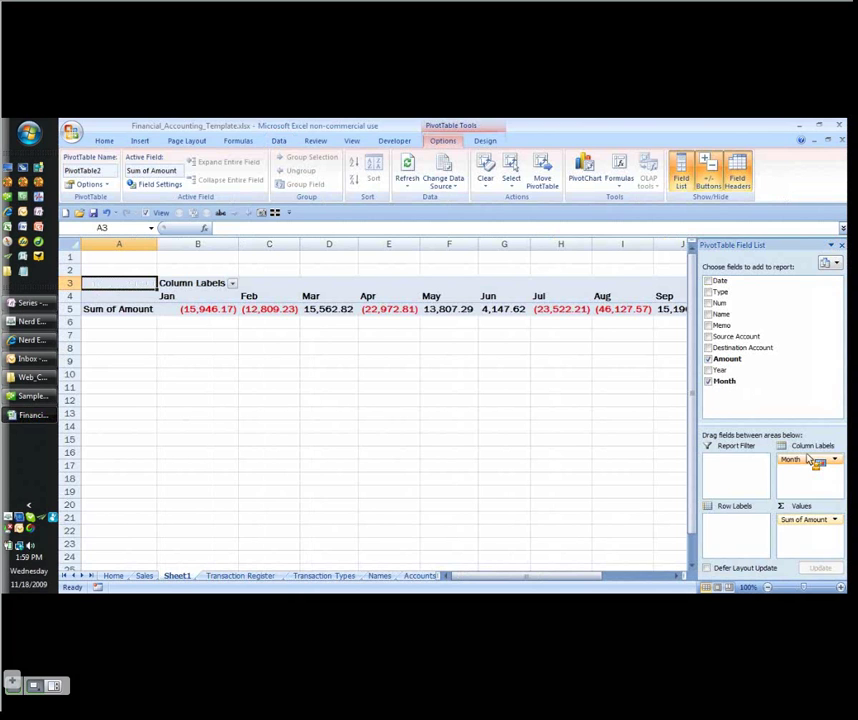
{"action": "left_click_drag", "start_coordinate": [810, 459], "coordinate": [757, 355]}
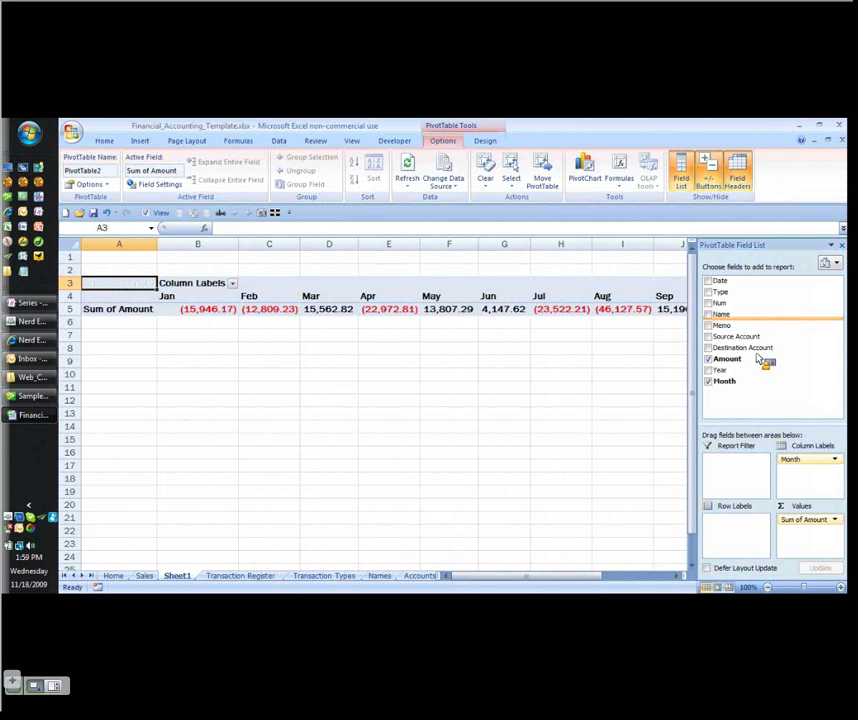
{"action": "left_click_drag", "start_coordinate": [760, 360], "coordinate": [138, 329]}
{"action": "left_click", "coordinate": [130, 322]}
{"action": "scroll", "coordinate": [145, 437], "scroll_direction": "down", "scroll_amount": 2}
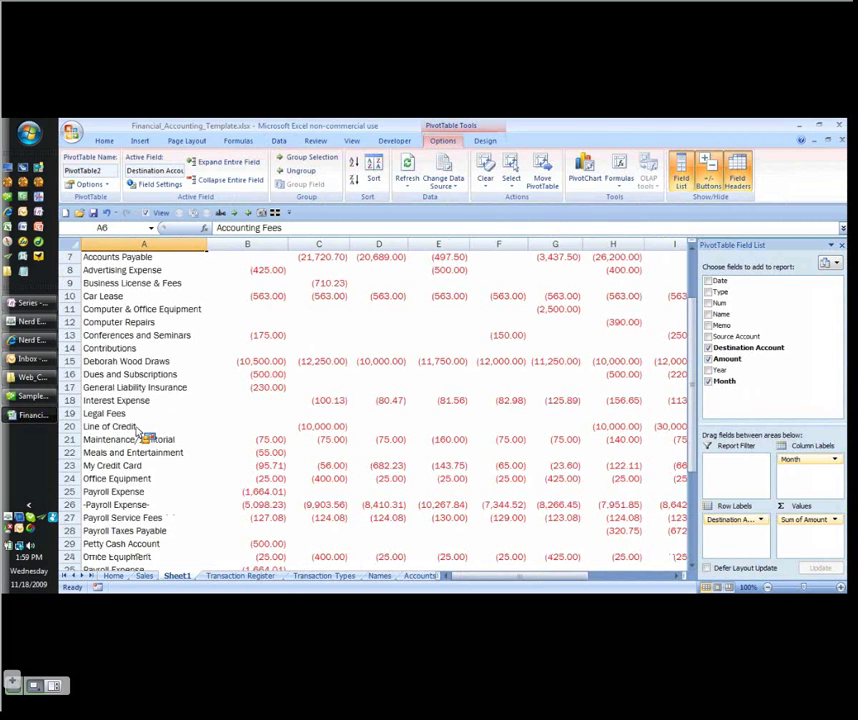
{"action": "scroll", "coordinate": [203, 298], "scroll_direction": "up", "scroll_amount": 1}
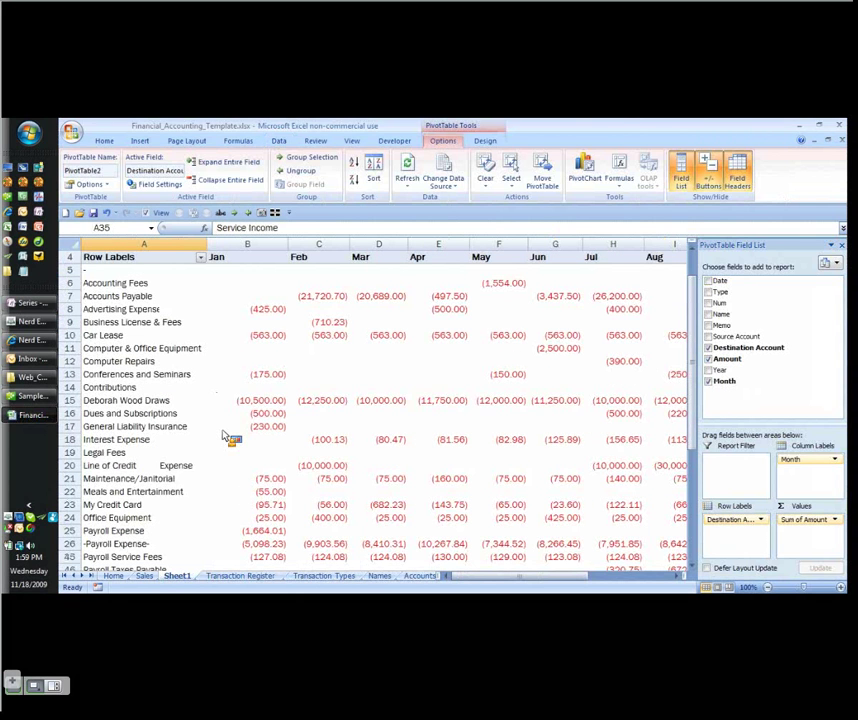
Step: Filter the row labels to hide the Service Income and (blank) accounts
{"action": "scroll", "coordinate": [222, 436], "scroll_direction": "up", "scroll_amount": 1}
{"action": "left_click", "coordinate": [201, 296]}
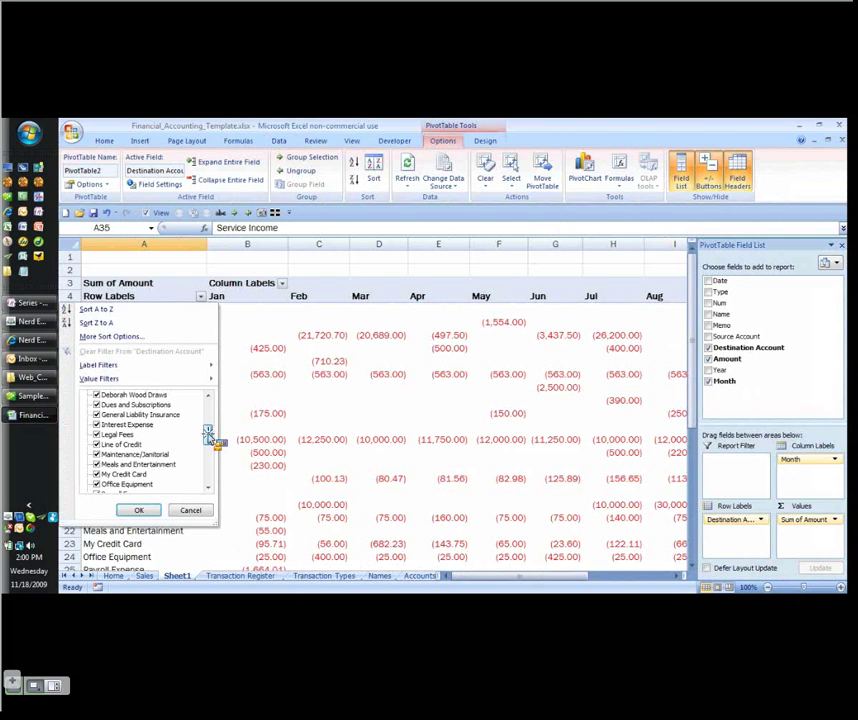
{"action": "left_click_drag", "start_coordinate": [208, 436], "coordinate": [208, 474]}
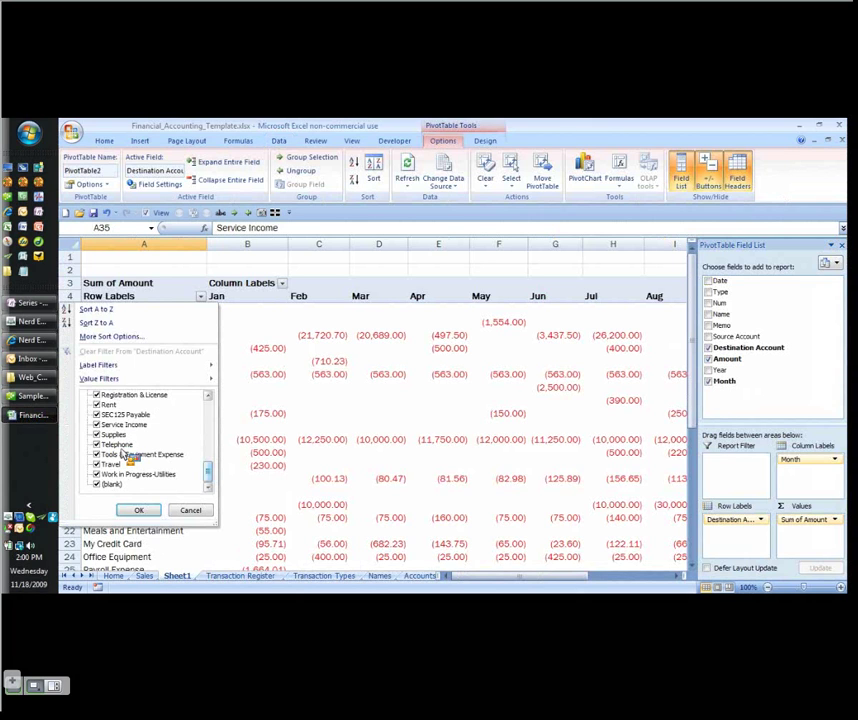
{"action": "left_click", "coordinate": [97, 424]}
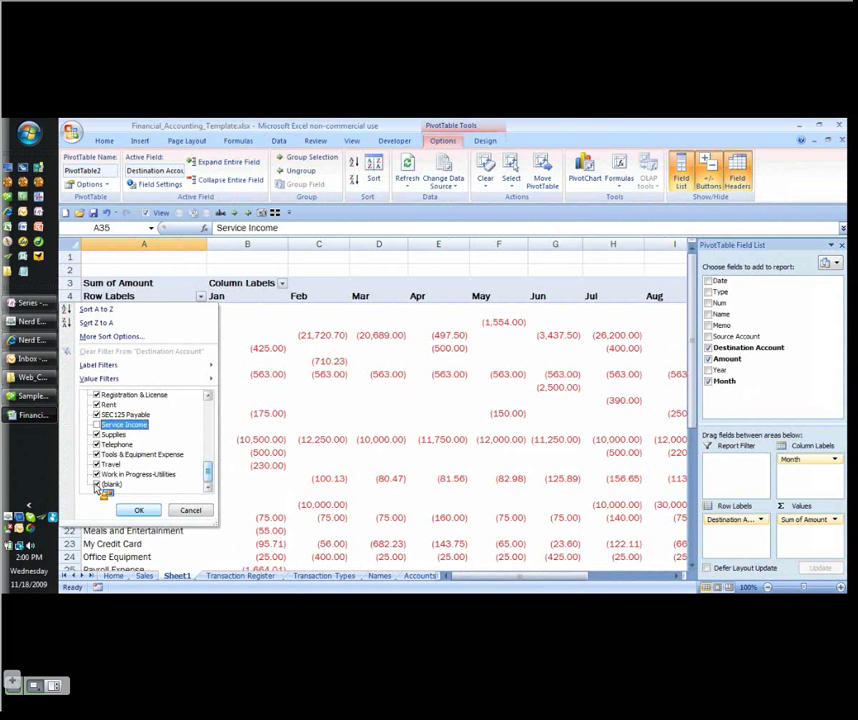
{"action": "left_click", "coordinate": [97, 484]}
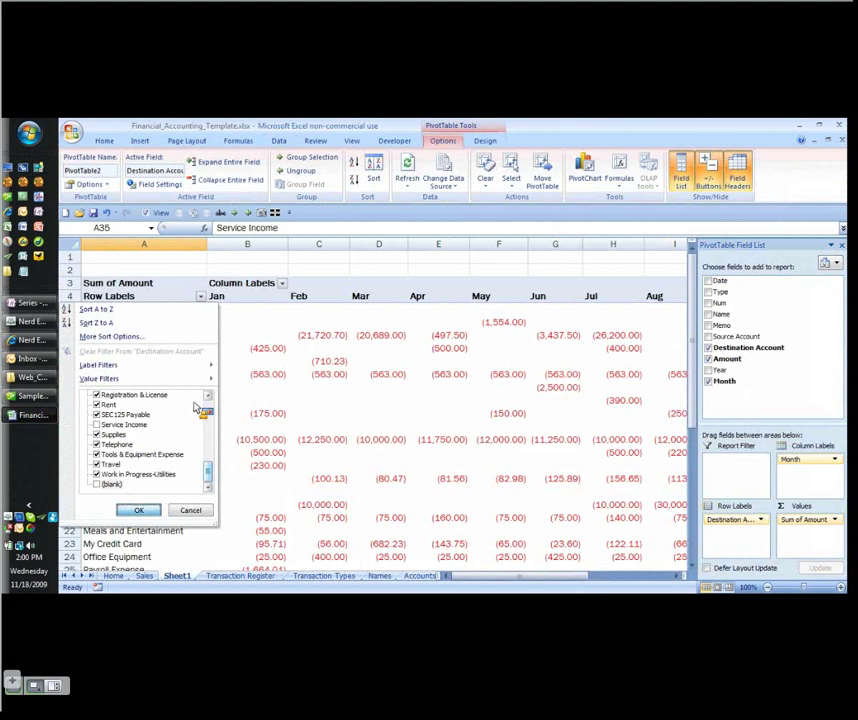
{"action": "key", "text": "Return"}
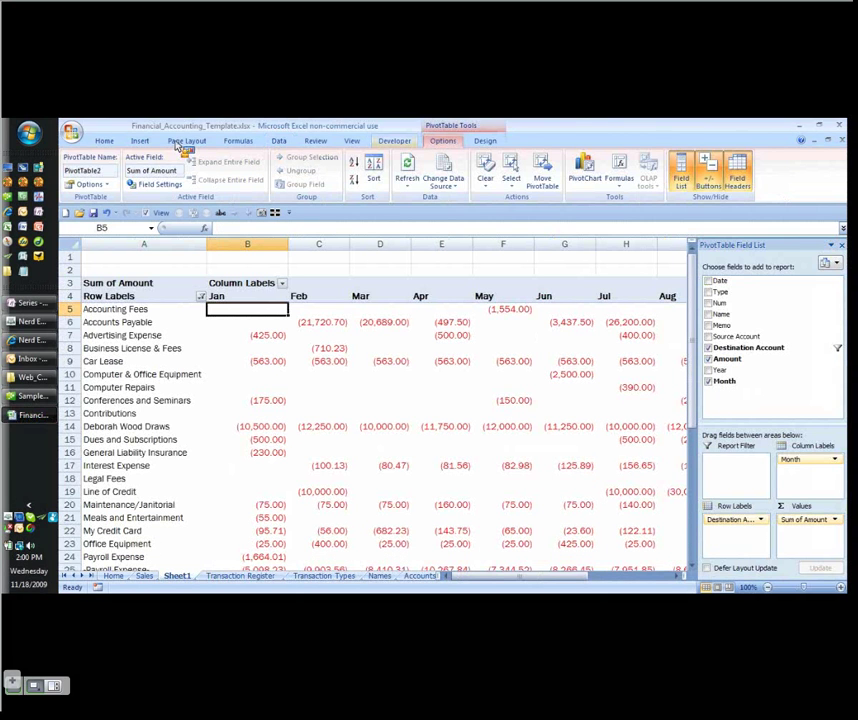
Step: Confirm the pivot sheet's new name, Income and Expenses
{"action": "left_click", "coordinate": [360, 143]}
{"action": "scroll", "coordinate": [254, 364], "scroll_direction": "down", "scroll_amount": 5}
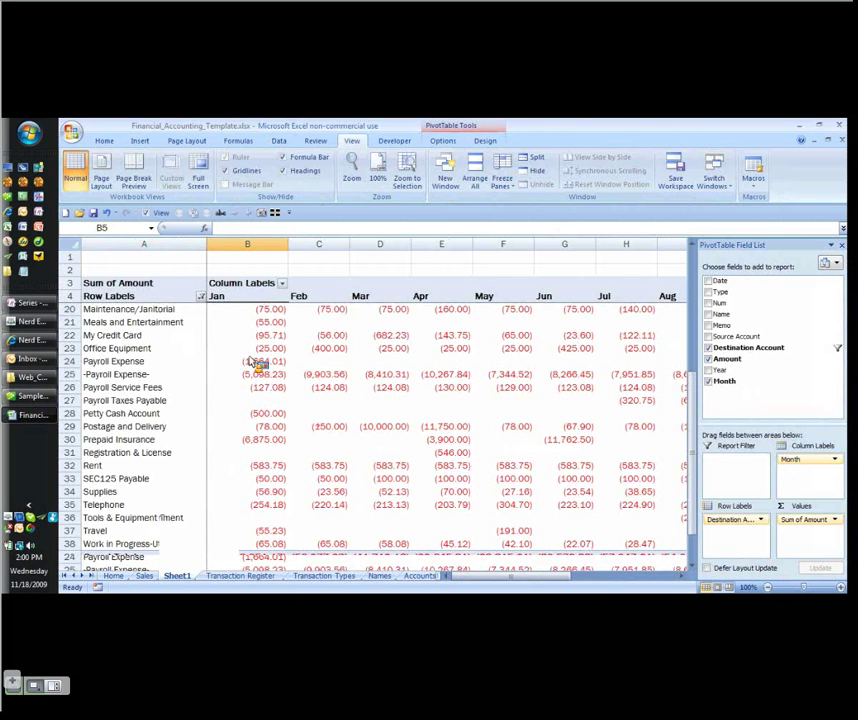
{"action": "scroll", "coordinate": [258, 364], "scroll_direction": "down", "scroll_amount": 3}
{"action": "scroll", "coordinate": [220, 420], "scroll_direction": "right", "scroll_amount": 3}
{"action": "left_click", "coordinate": [168, 462]}
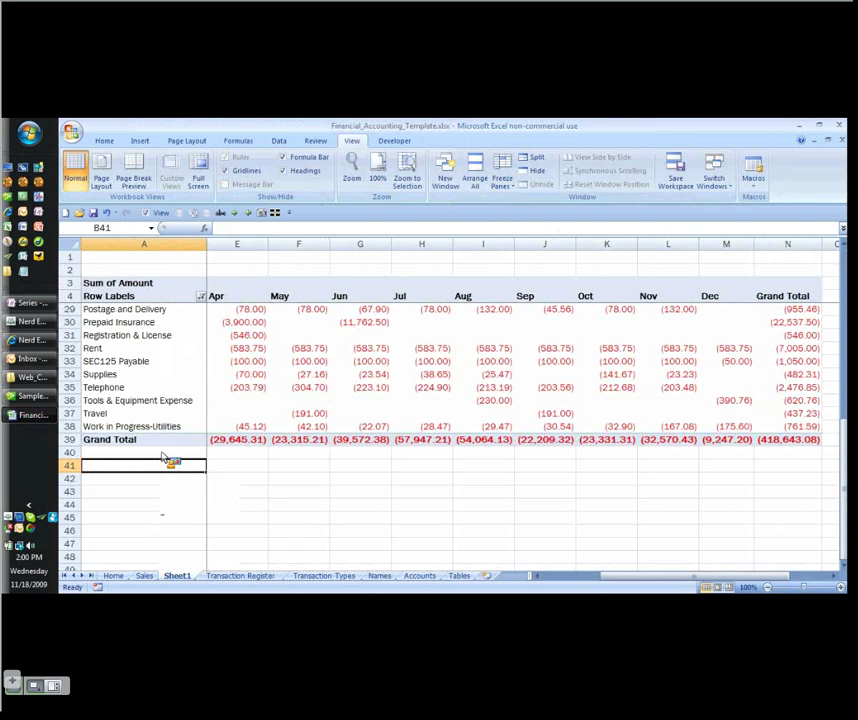
{"action": "scroll", "coordinate": [210, 472], "scroll_direction": "left", "scroll_amount": 3}
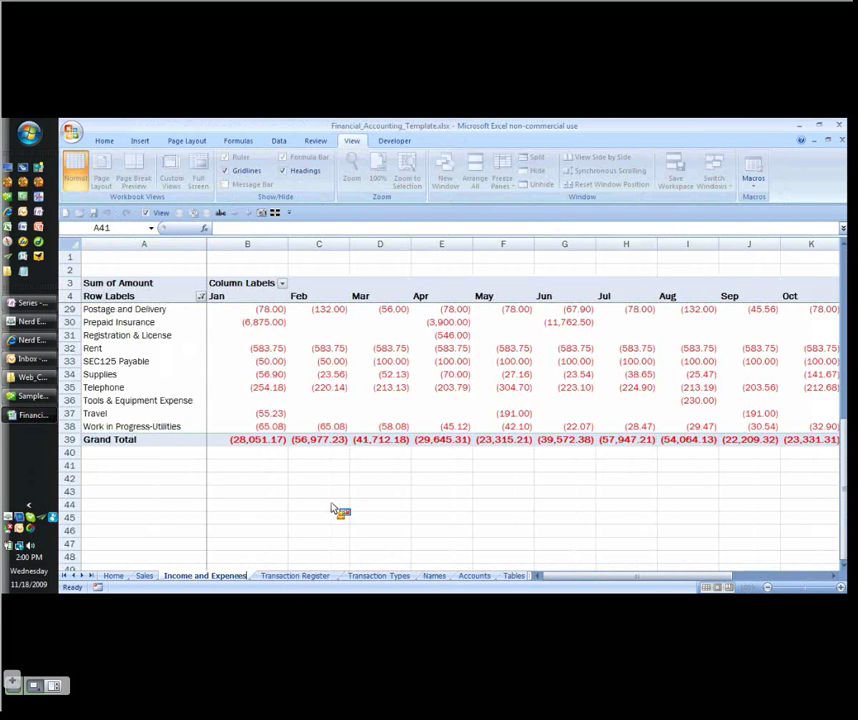
{"action": "key", "text": "Return"}
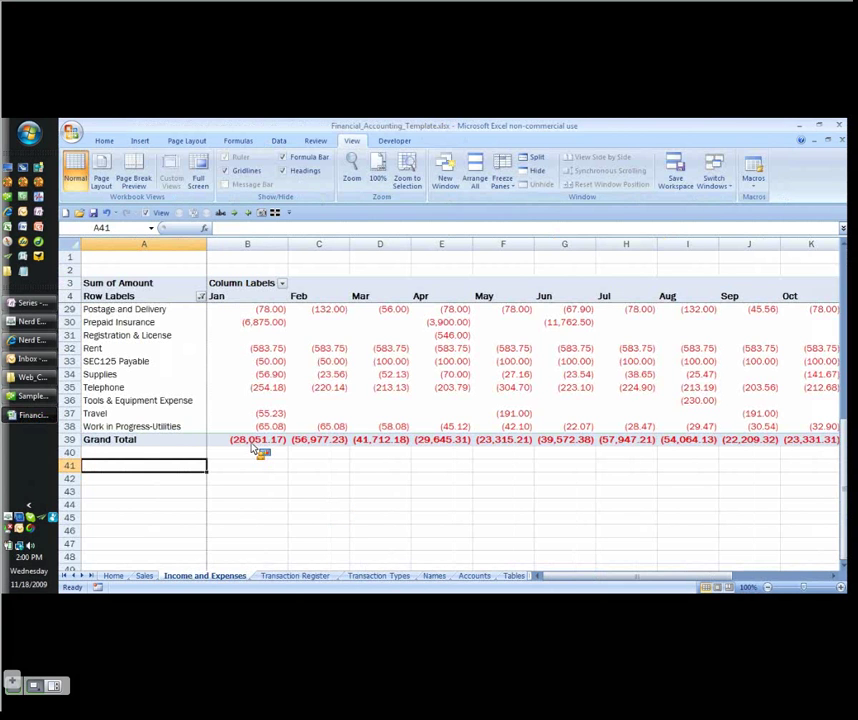
Step: Return to cell A1 and move to the Transaction Register sheet
{"action": "scroll", "coordinate": [255, 449], "scroll_direction": "up", "scroll_amount": 1}
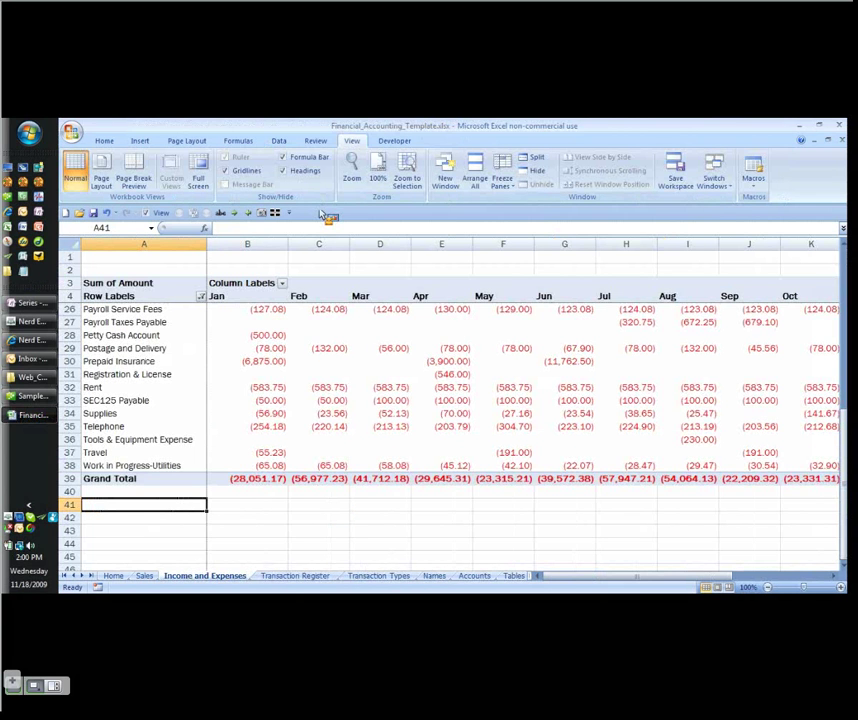
{"action": "key", "text": "ctrl+Home"}
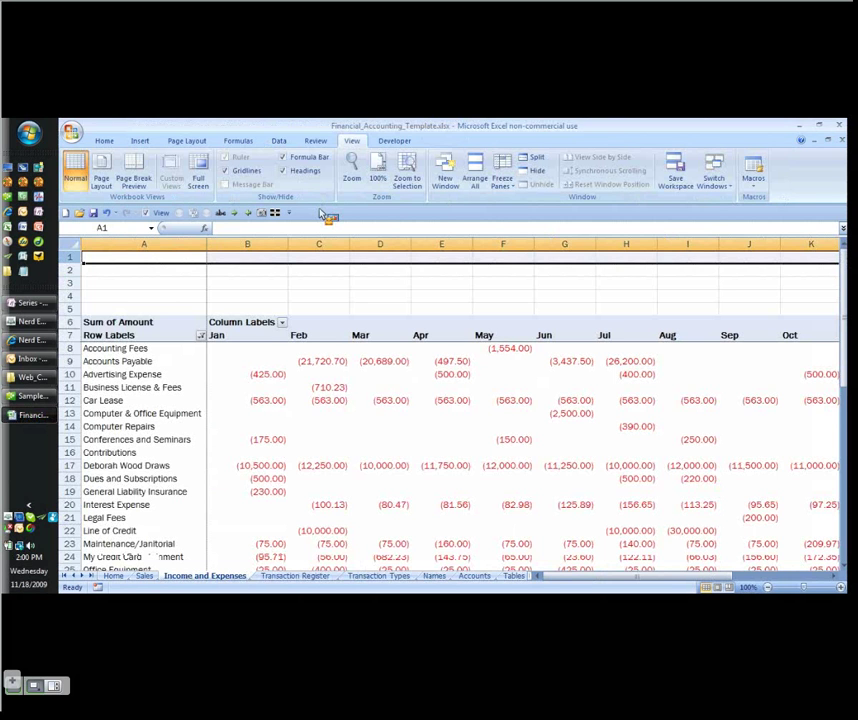
{"action": "key", "text": "ctrl+Page_Down"}
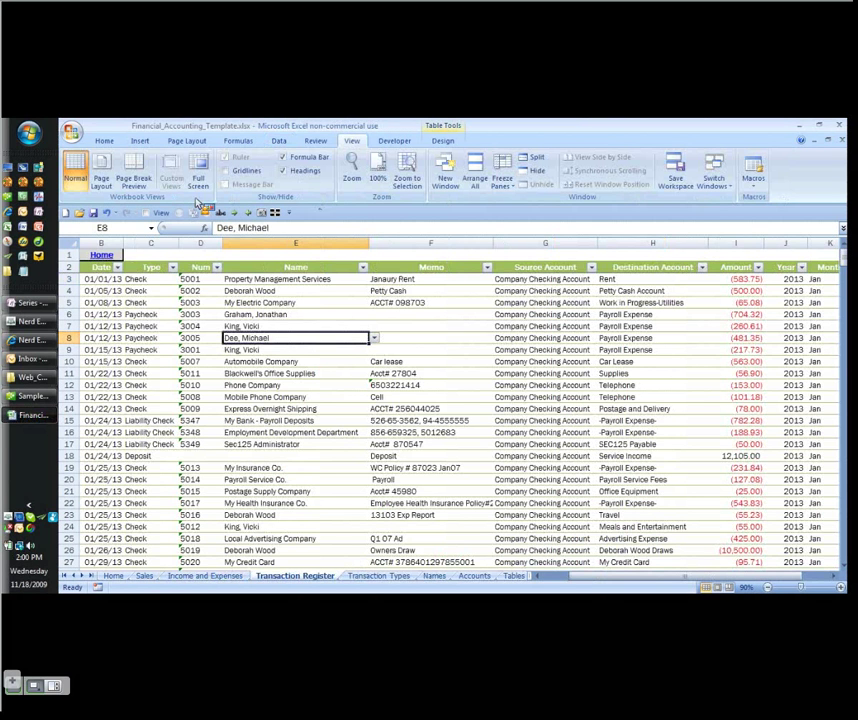
Step: Insert a PivotTable into the existing Income and Expenses sheet at cell A4
{"action": "left_click", "coordinate": [140, 141]}
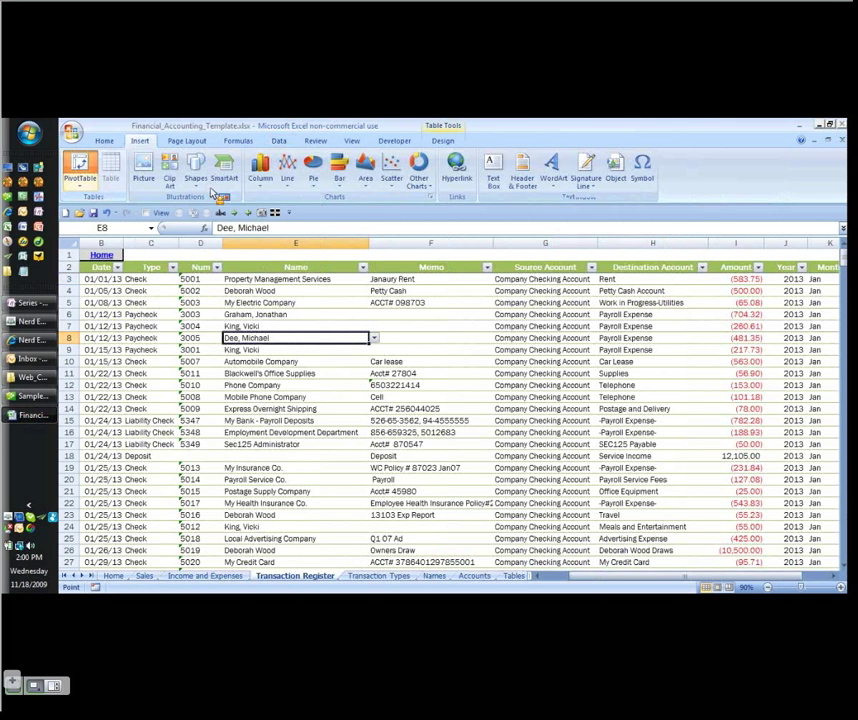
{"action": "left_click", "coordinate": [231, 578]}
{"action": "left_click", "coordinate": [150, 257]}
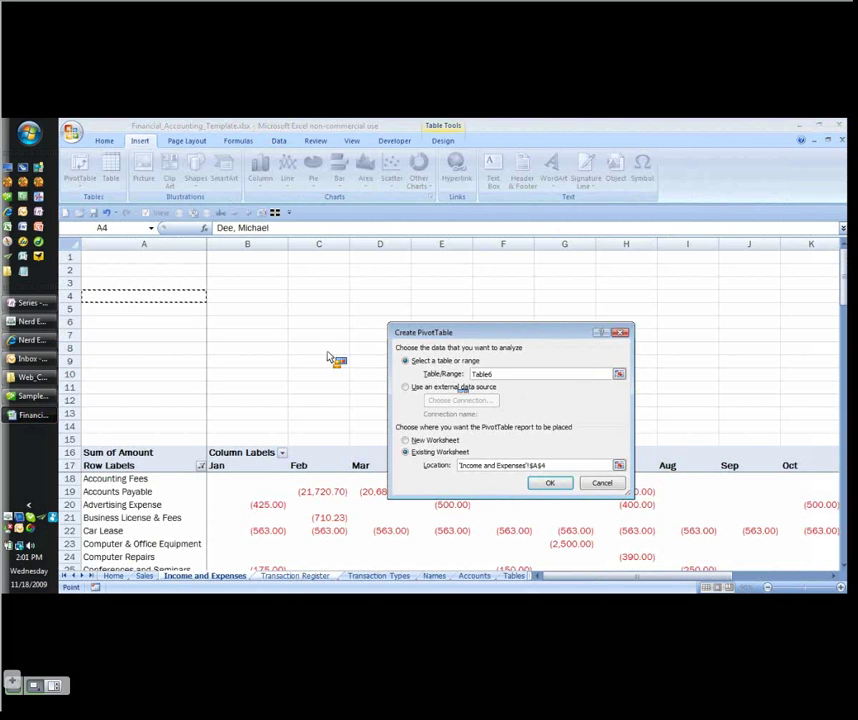
{"action": "left_click", "coordinate": [132, 300]}
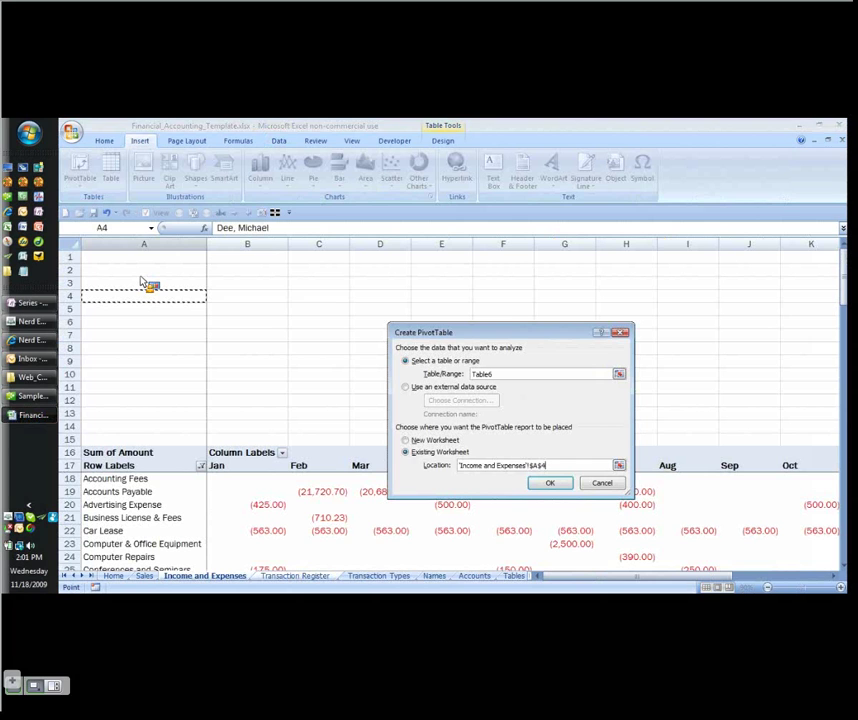
{"action": "left_click", "coordinate": [548, 484]}
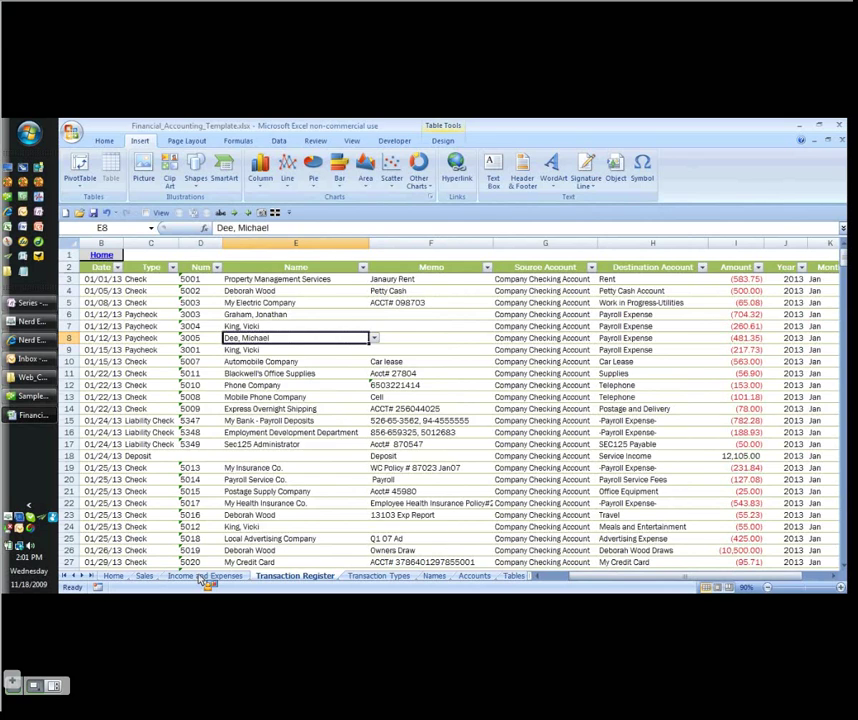
Step: Add Amount to the new pivot's values and start adding Destination Account
{"action": "left_click", "coordinate": [205, 577]}
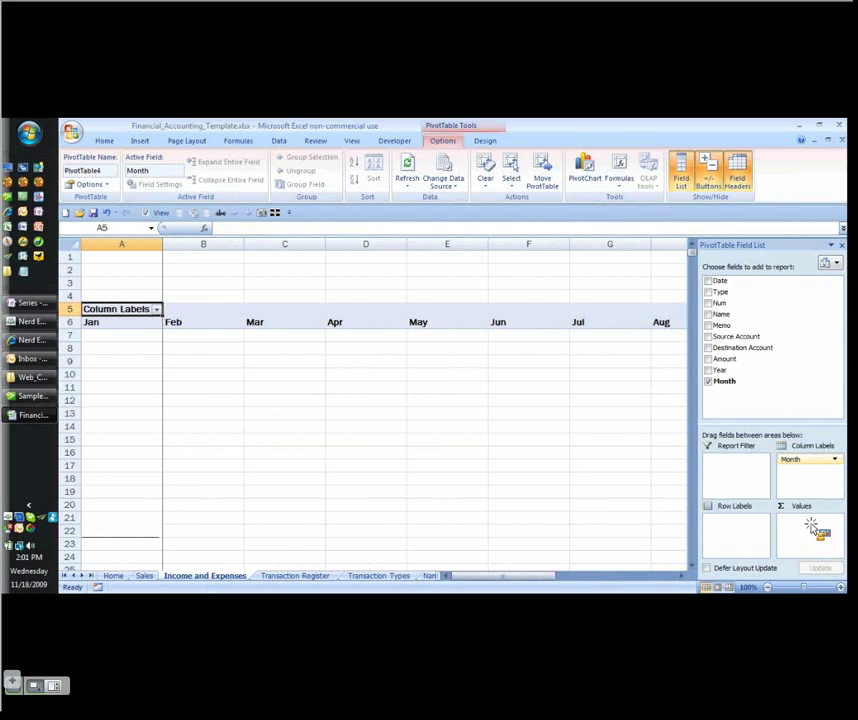
{"action": "left_click_drag", "start_coordinate": [811, 528], "coordinate": [811, 530]}
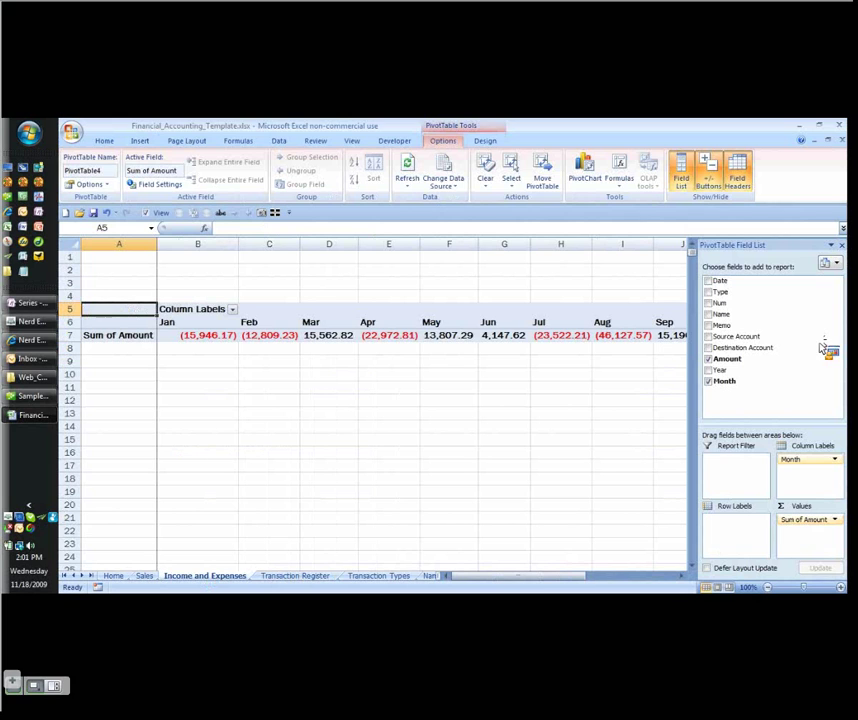
{"action": "left_click_drag", "start_coordinate": [821, 347], "coordinate": [743, 519]}
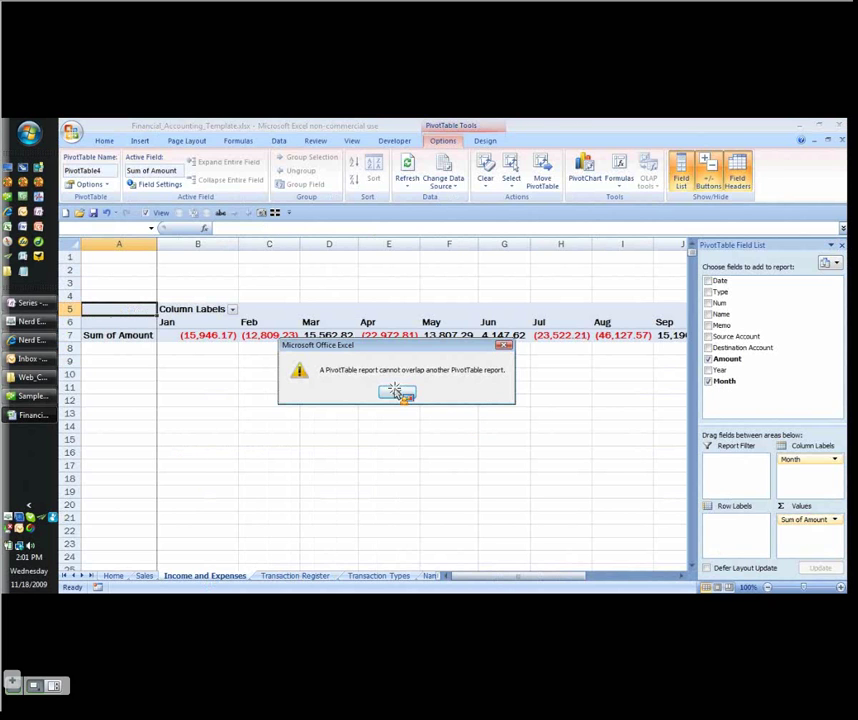
{"action": "key", "text": "Return"}
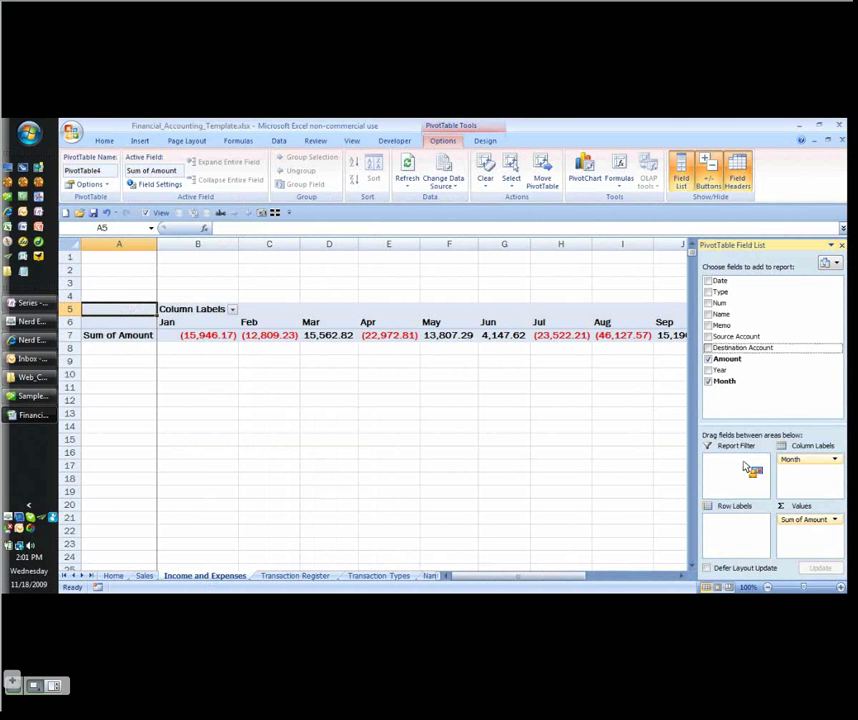
Step: Use Destination Account as the report filter, set to Service Income
{"action": "left_click_drag", "start_coordinate": [745, 468], "coordinate": [743, 466]}
{"action": "left_click", "coordinate": [241, 283]}
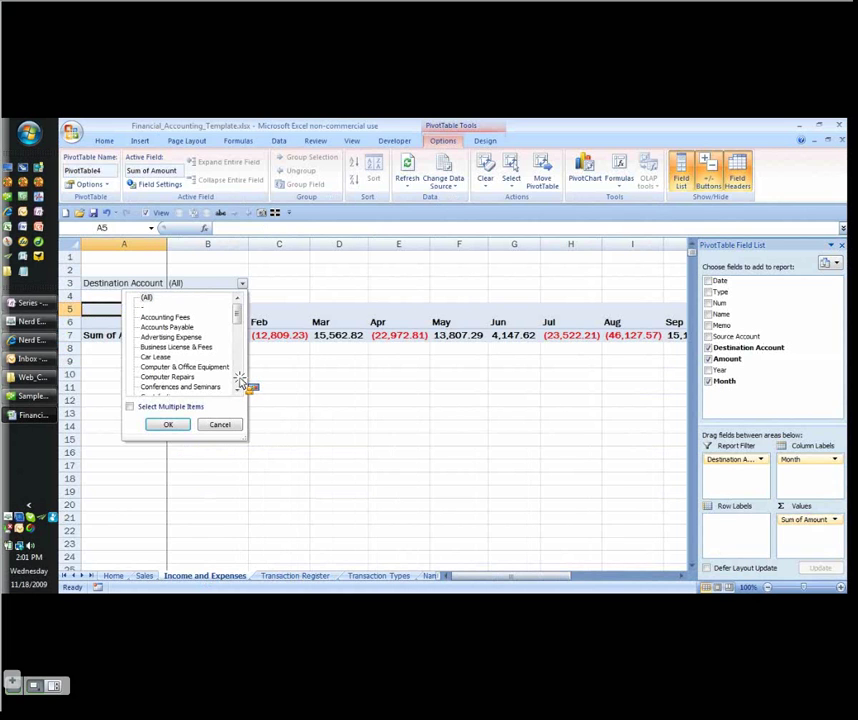
{"action": "scroll", "coordinate": [240, 380], "scroll_direction": "down", "scroll_amount": 10}
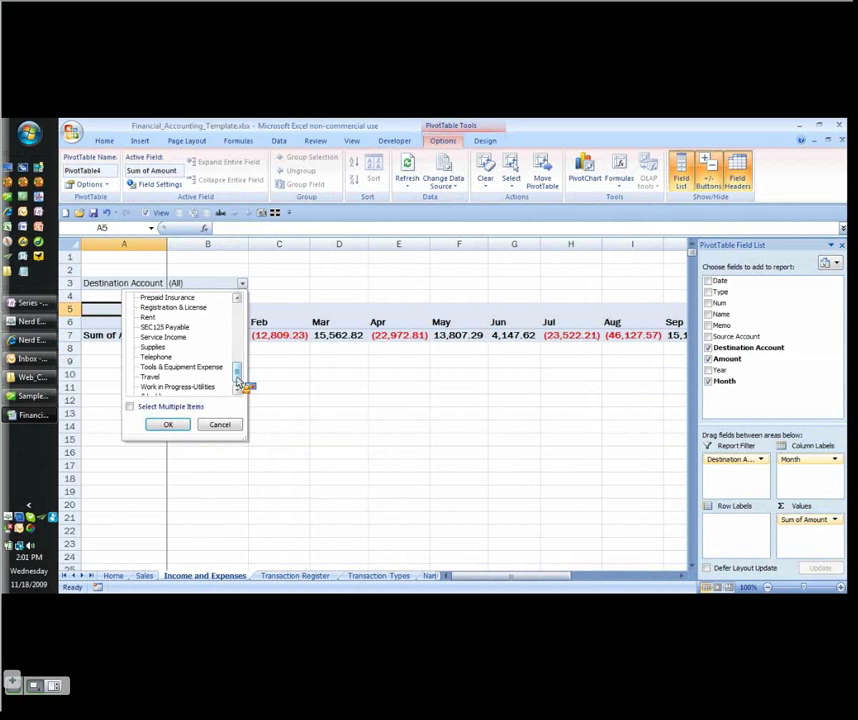
{"action": "left_click", "coordinate": [163, 337]}
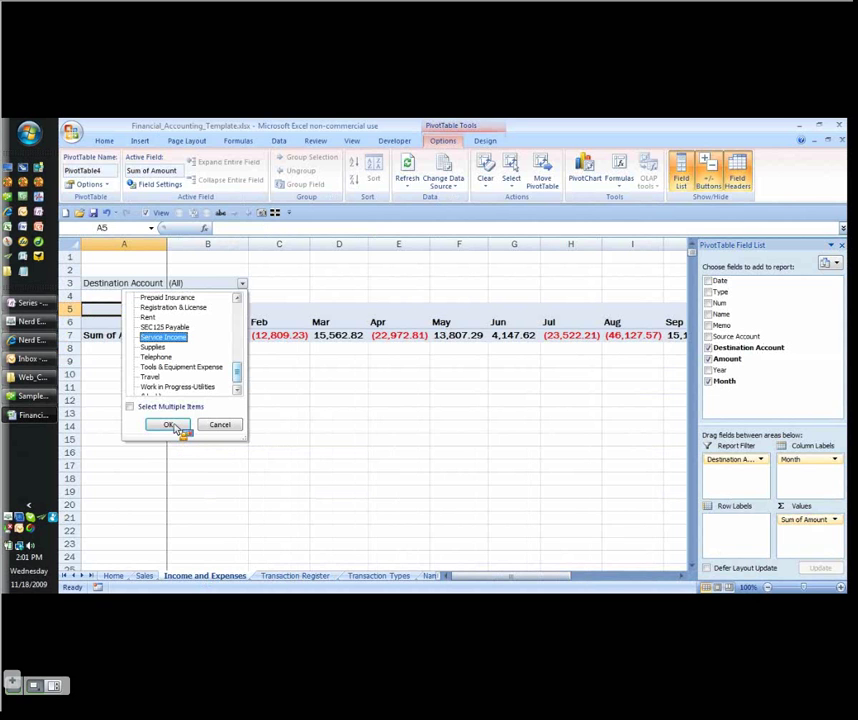
{"action": "left_click", "coordinate": [170, 425]}
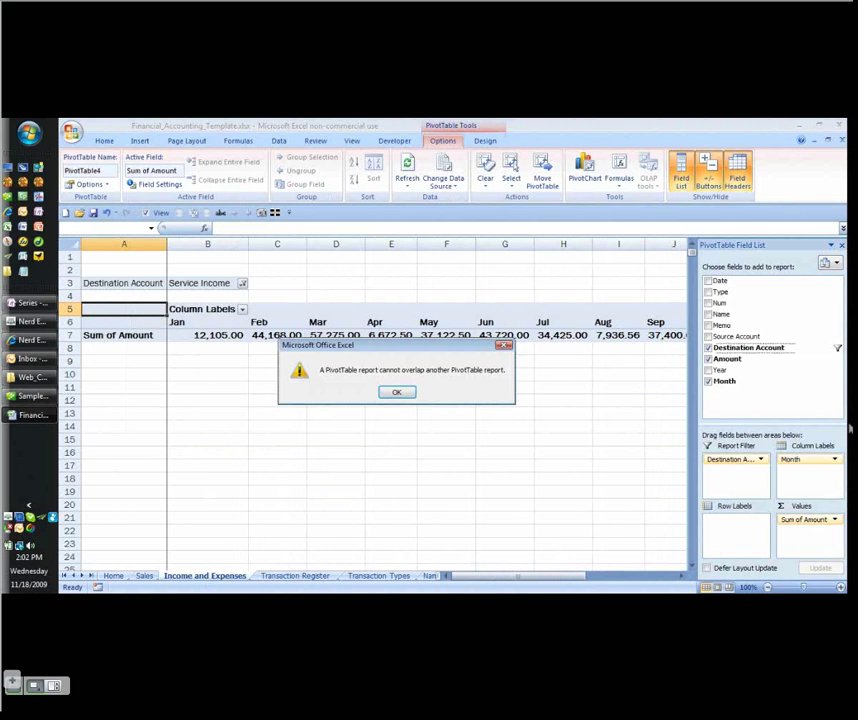
{"action": "left_click", "coordinate": [396, 392]}
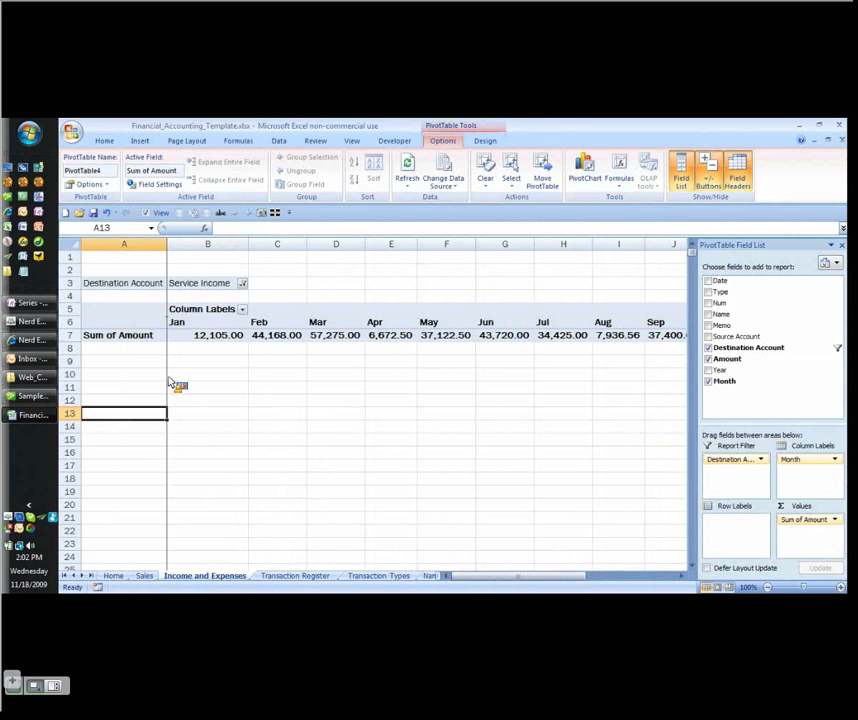
Step: Check the original pivot's Sum of Amount cell, then reselect the new pivot
{"action": "key", "text": "Right"}
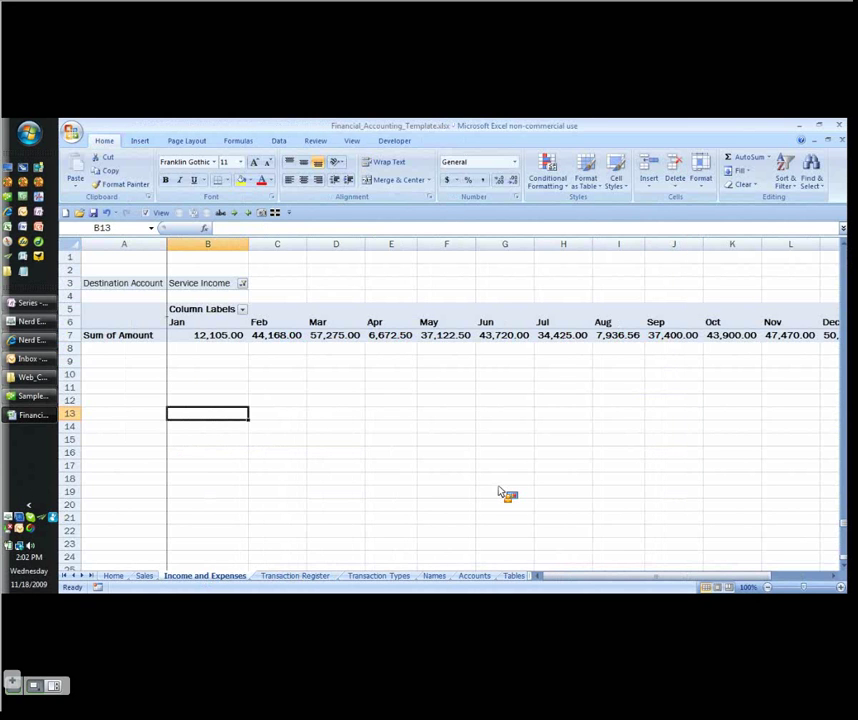
{"action": "key", "text": "Left"}
{"action": "key", "text": "ctrl+Up"}
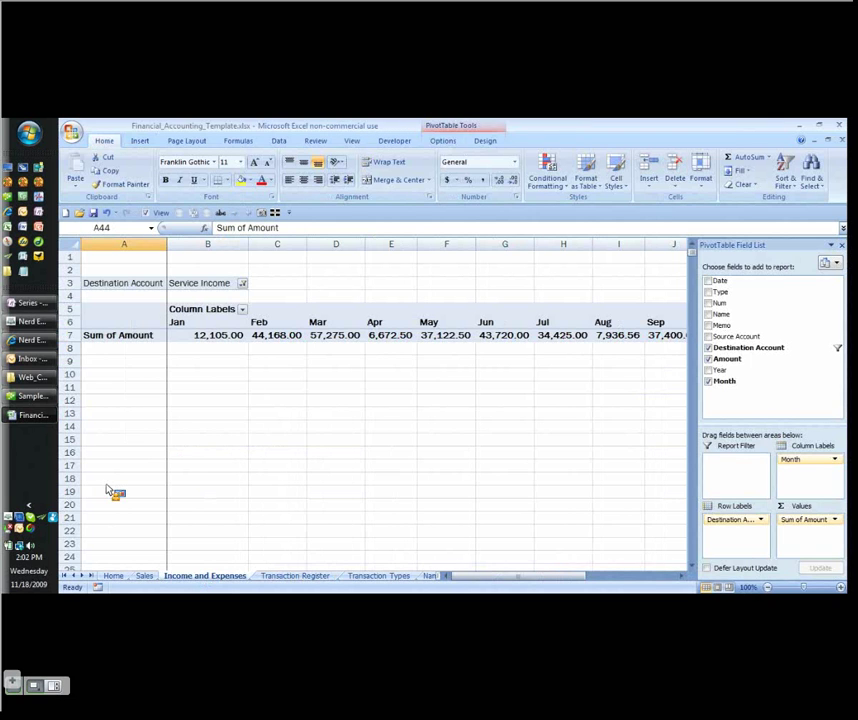
{"action": "key", "text": "Up"}
{"action": "key", "text": "Up"}
{"action": "key", "text": "Up"}
{"action": "key", "text": "Up"}
{"action": "key", "text": "Up"}
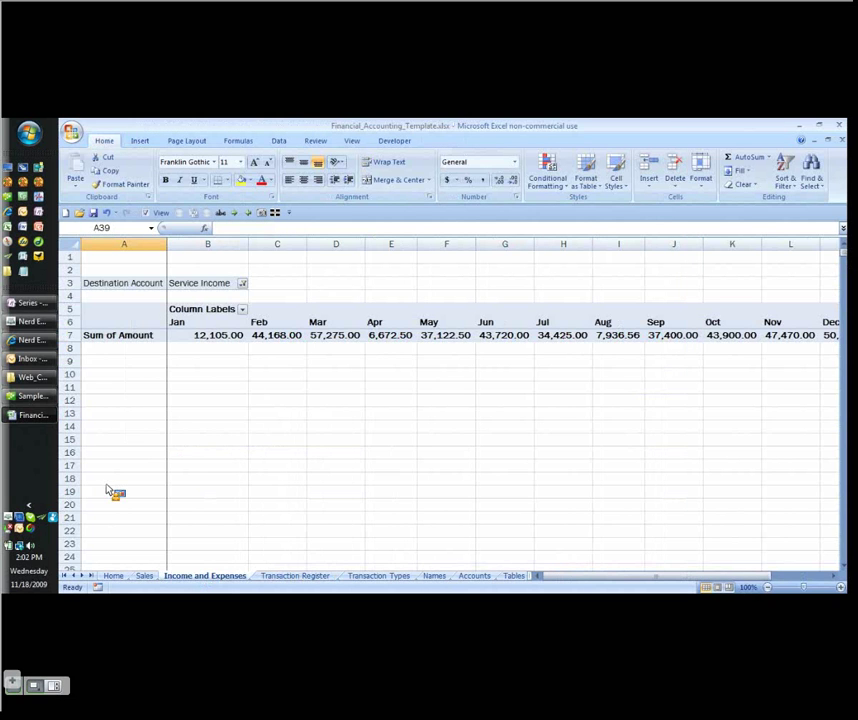
{"action": "key", "text": "Down"}
{"action": "key", "text": "Down"}
{"action": "key", "text": "Down"}
{"action": "key", "text": "Down"}
{"action": "key", "text": "Down"}
{"action": "key", "text": "Down"}
{"action": "key", "text": "Down"}
{"action": "key", "text": "Down"}
{"action": "key", "text": "Down"}
{"action": "key", "text": "Down"}
{"action": "key", "text": "Down"}
{"action": "key", "text": "Down"}
{"action": "key", "text": "Down"}
{"action": "key", "text": "Down"}
{"action": "key", "text": "Down"}
{"action": "key", "text": "Down"}
{"action": "key", "text": "Up"}
{"action": "key", "text": "Up"}
{"action": "key", "text": "Up"}
{"action": "key", "text": "Up"}
{"action": "key", "text": "Up"}
{"action": "key", "text": "Up"}
{"action": "key", "text": "Up"}
{"action": "key", "text": "Up"}
{"action": "key", "text": "Up"}
{"action": "key", "text": "Up"}
{"action": "key", "text": "Up"}
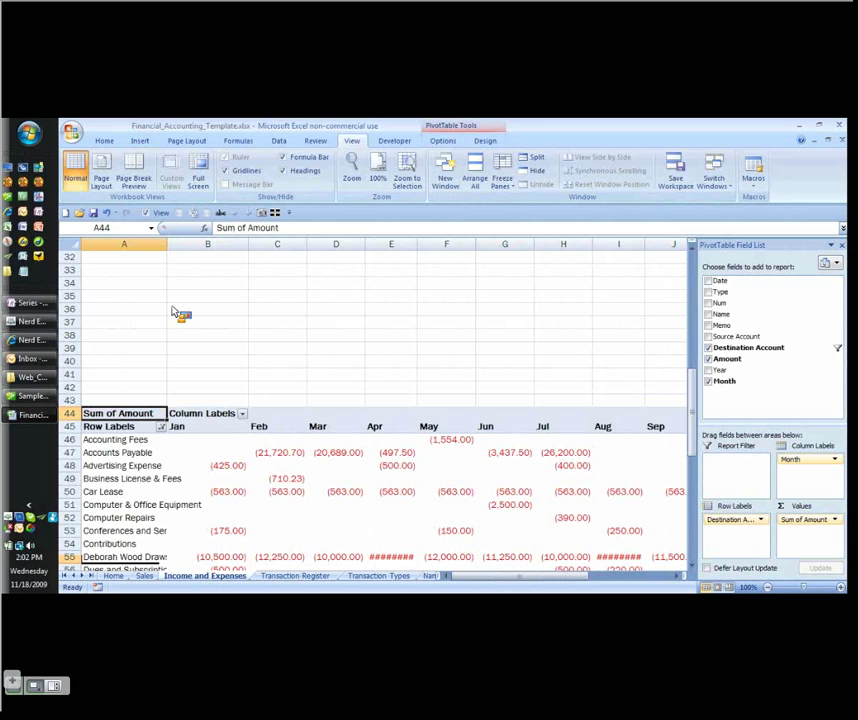
{"action": "scroll", "coordinate": [150, 313], "scroll_direction": "down", "scroll_amount": 2}
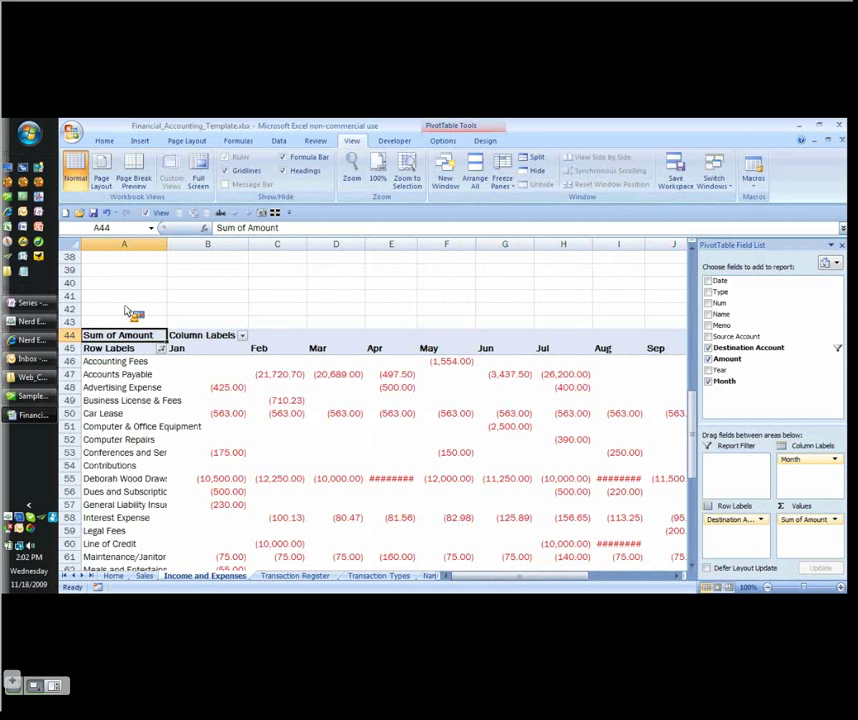
{"action": "scroll", "coordinate": [125, 313], "scroll_direction": "up", "scroll_amount": 12}
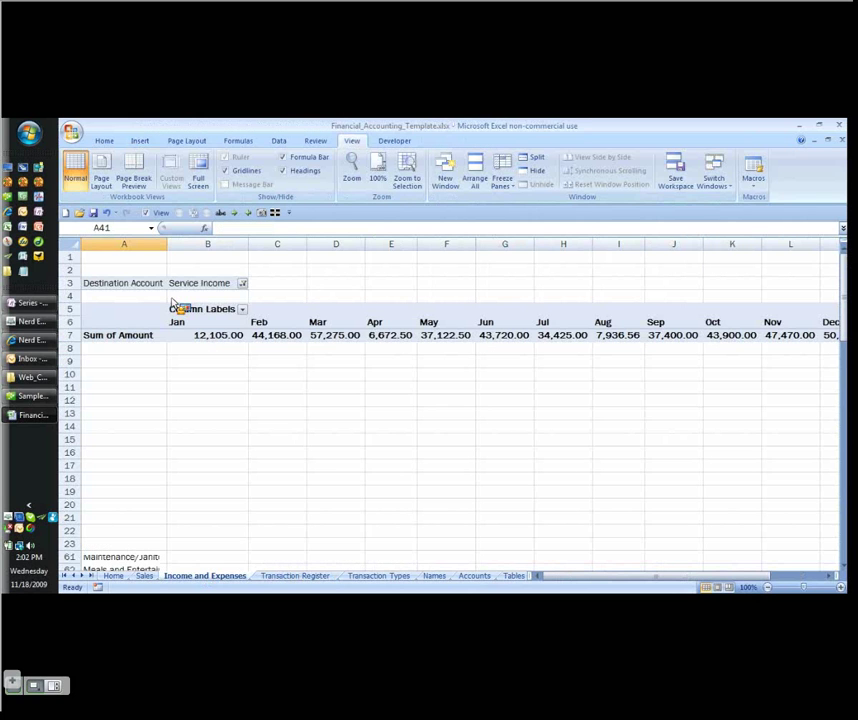
{"action": "left_click", "coordinate": [160, 335]}
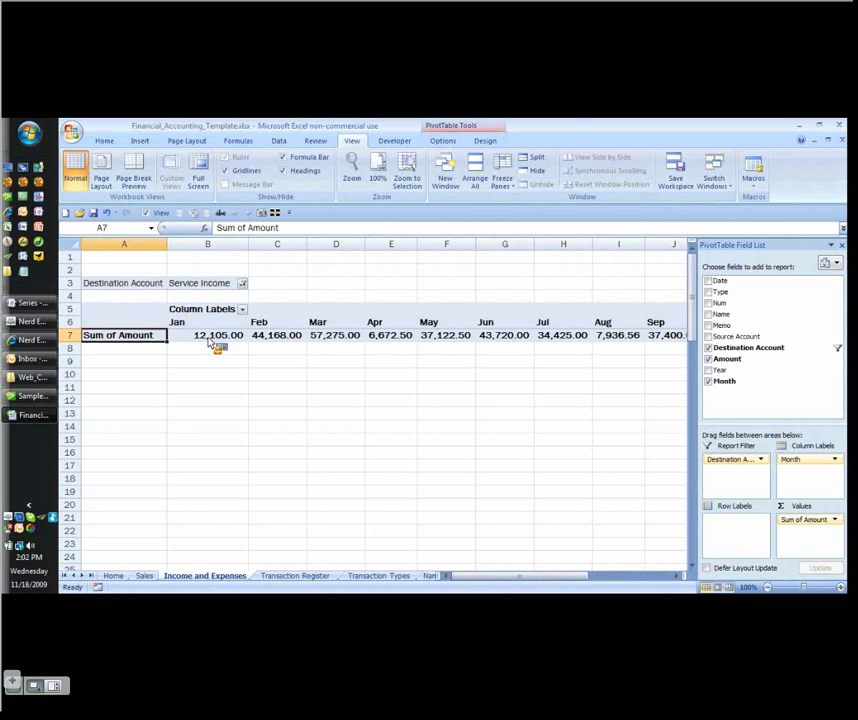
Step: Freeze the pivot header rows using Freeze Panes
{"action": "left_click_drag", "start_coordinate": [210, 342], "coordinate": [238, 374]}
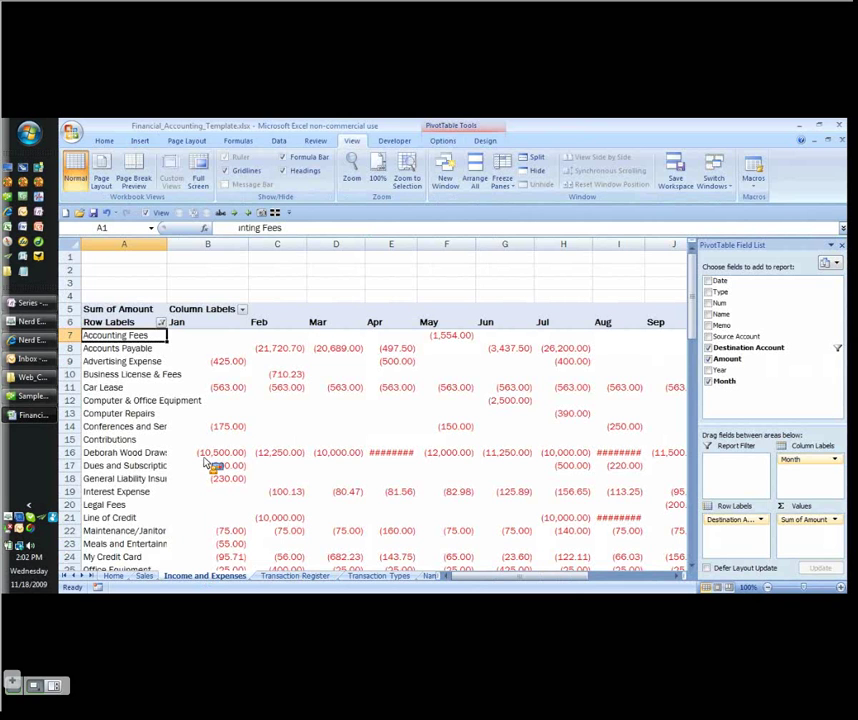
{"action": "scroll", "coordinate": [230, 400], "scroll_direction": "down", "scroll_amount": 5}
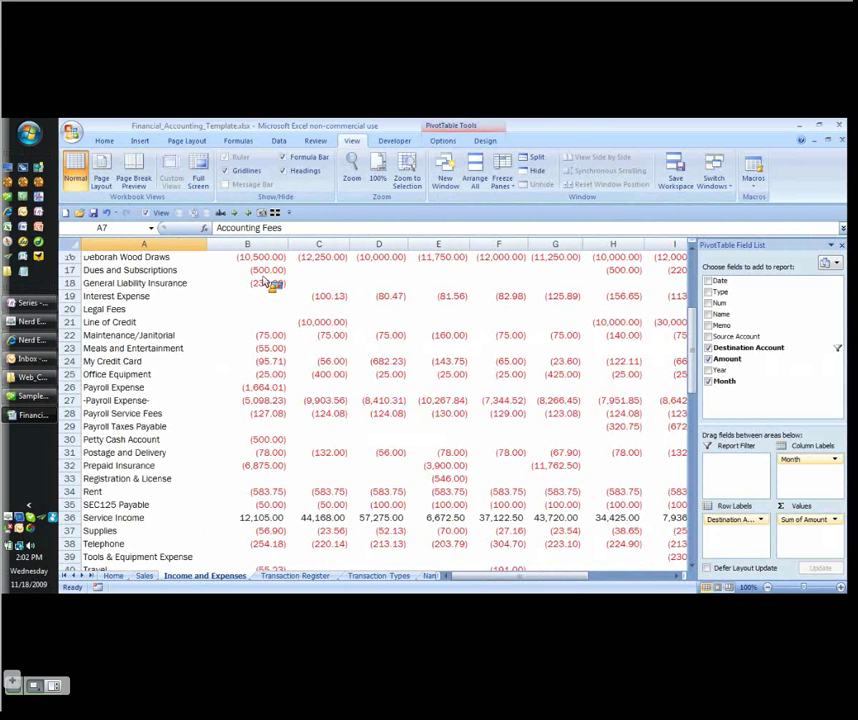
{"action": "key", "text": "alt+w"}
{"action": "key", "text": "f"}
{"action": "key", "text": "f"}
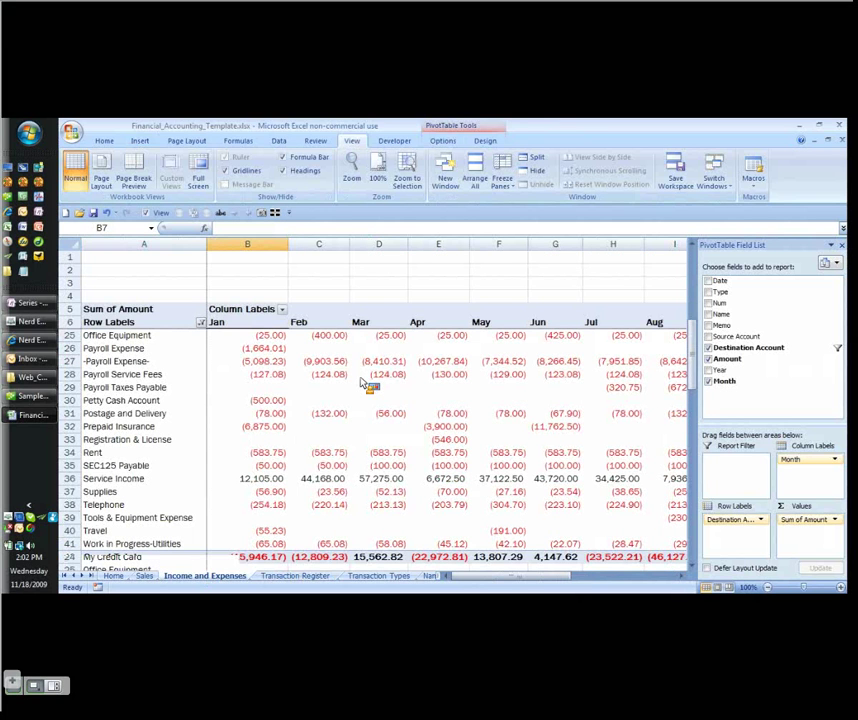
Step: Review the pivot's grand totals, then reselect the Income and Expenses pivot
{"action": "key", "text": "ctrl+End"}
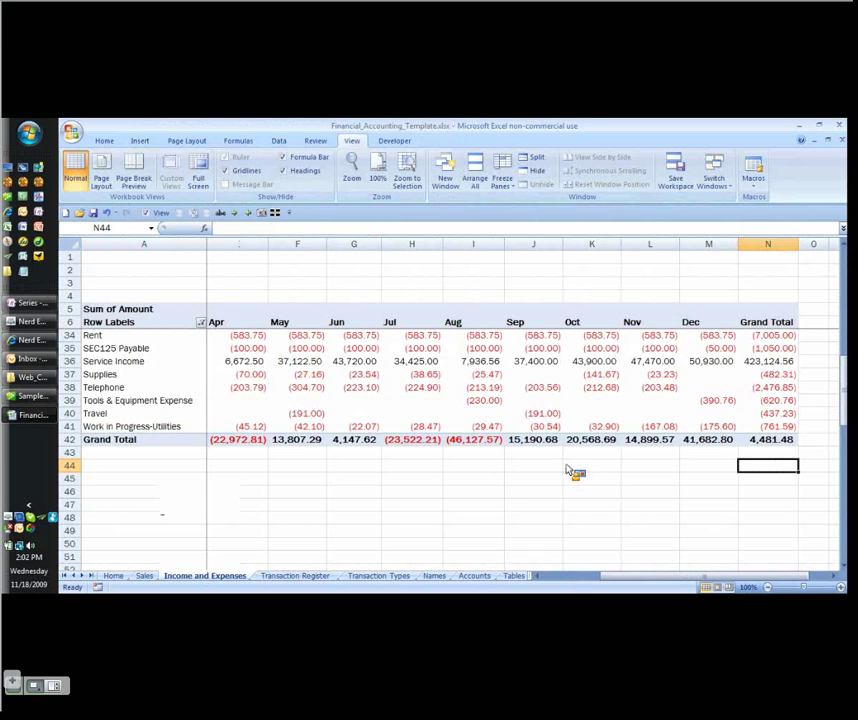
{"action": "key", "text": "Right"}
{"action": "key", "text": "Right"}
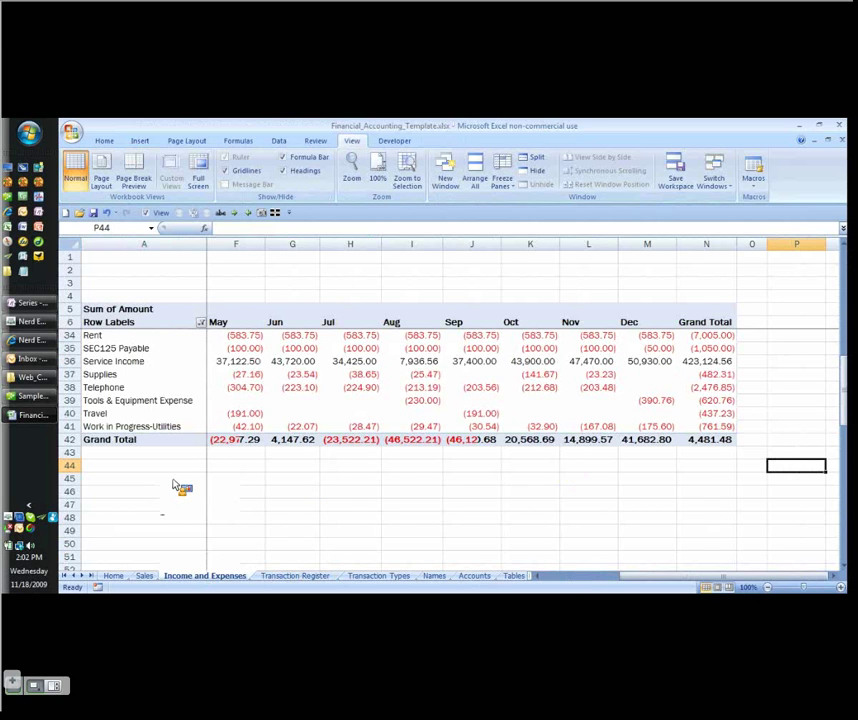
{"action": "key", "text": "Home"}
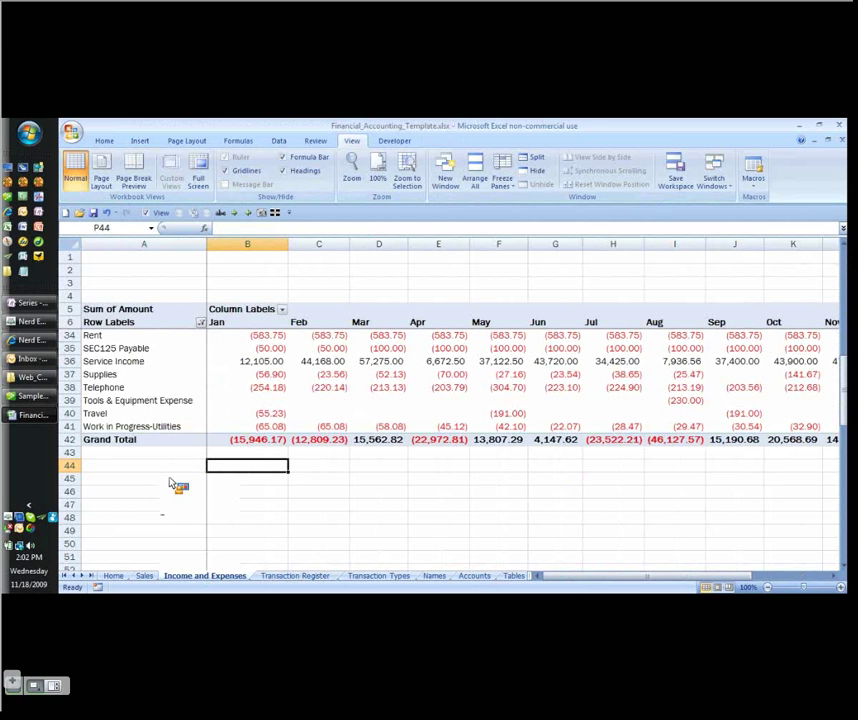
{"action": "key", "text": "ctrl+Page_Up"}
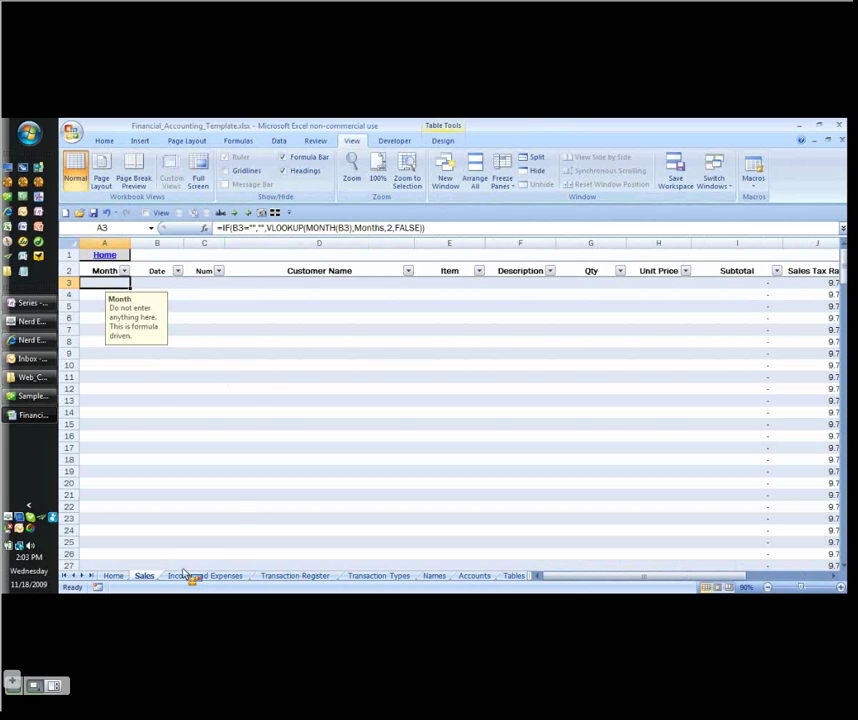
{"action": "left_click", "coordinate": [203, 575]}
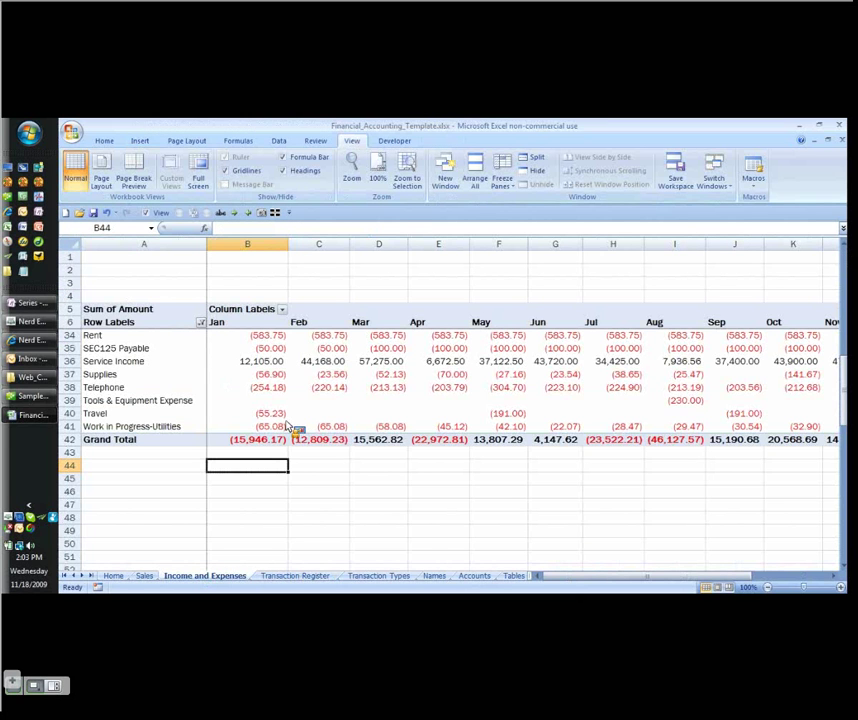
{"action": "scroll", "coordinate": [494, 434], "scroll_direction": "up", "scroll_amount": 9}
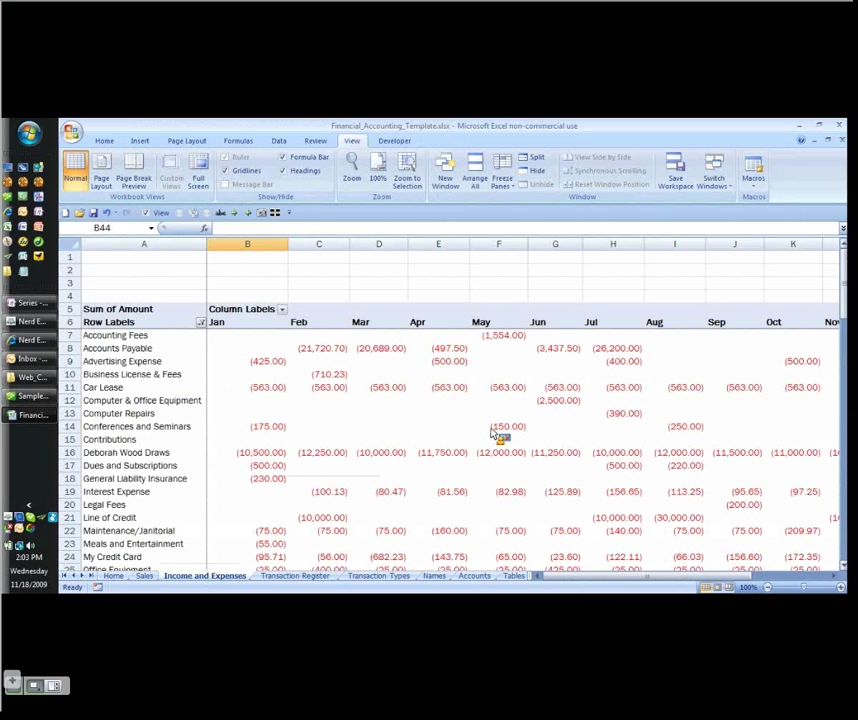
{"action": "left_click", "coordinate": [494, 434]}
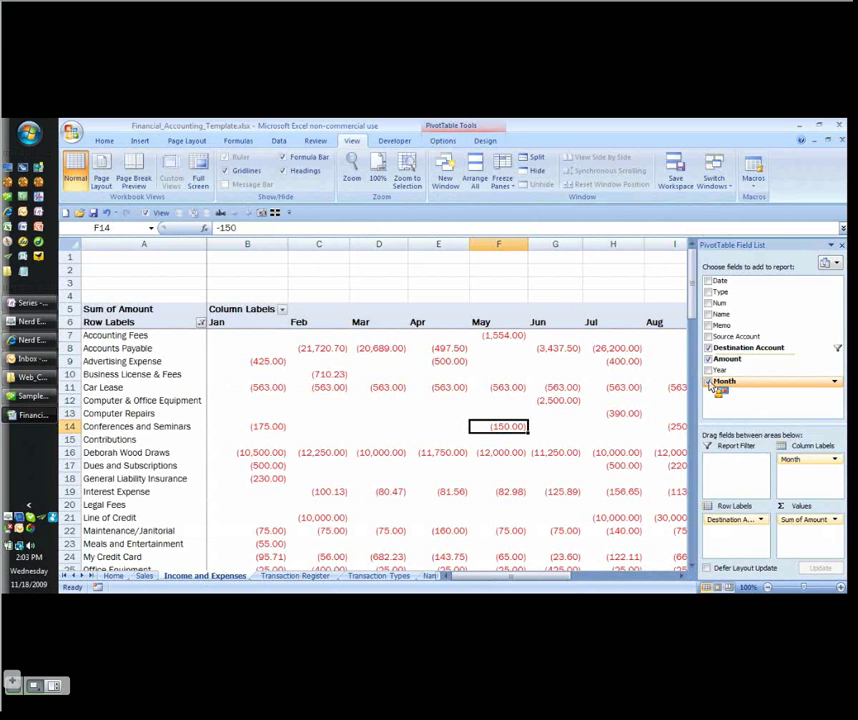
Step: Swap Month for Year in Column Labels, leaving one 2013 column totalling 4,481.48
{"action": "left_click", "coordinate": [708, 381]}
{"action": "left_click_drag", "start_coordinate": [720, 370], "coordinate": [812, 464]}
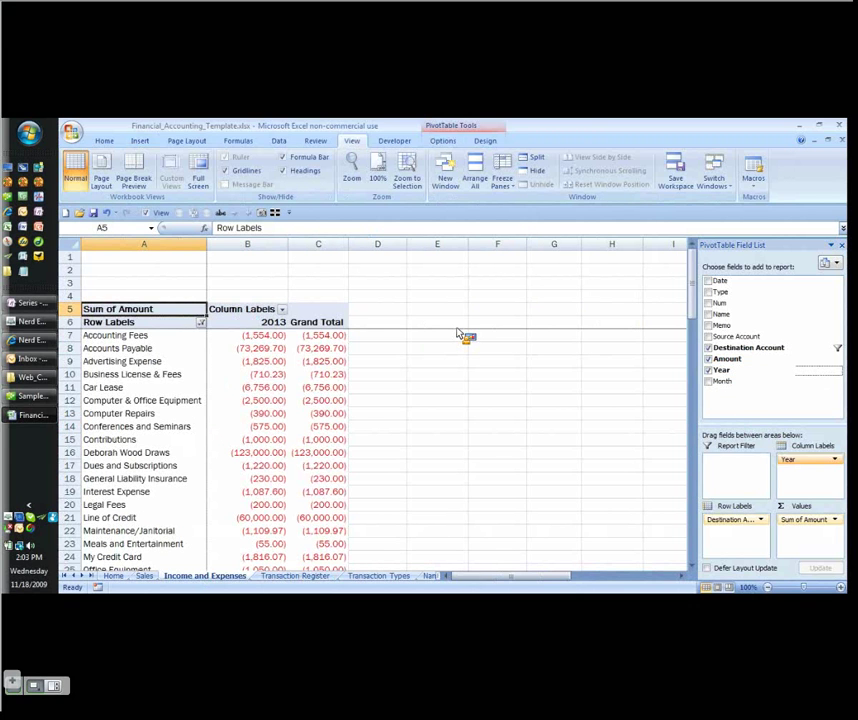
{"action": "scroll", "coordinate": [432, 385], "scroll_direction": "down", "scroll_amount": 7}
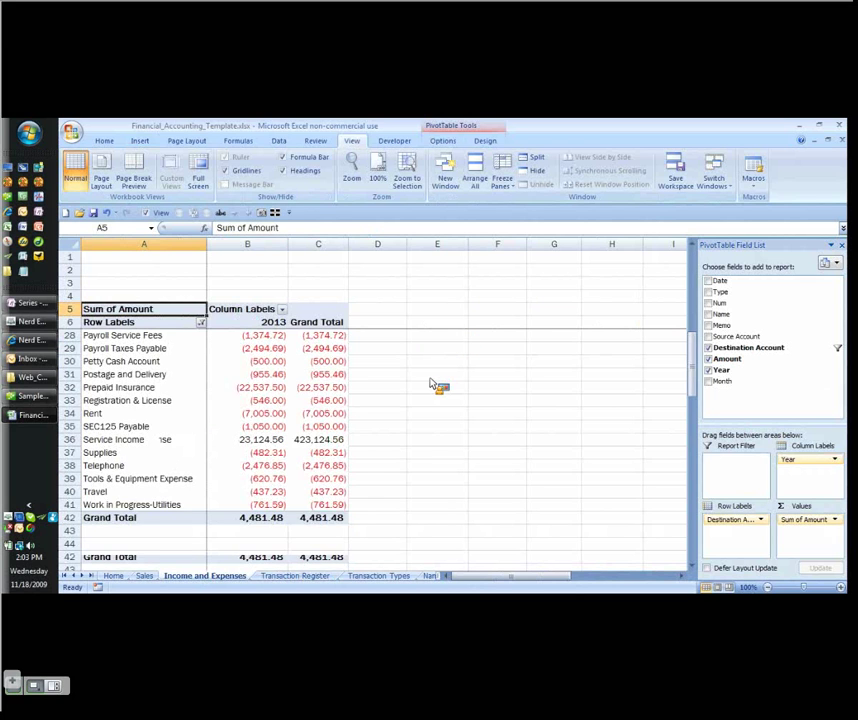
{"action": "scroll", "coordinate": [432, 385], "scroll_direction": "down", "scroll_amount": 1}
{"action": "key", "text": "Right"}
{"action": "key", "text": "Down"}
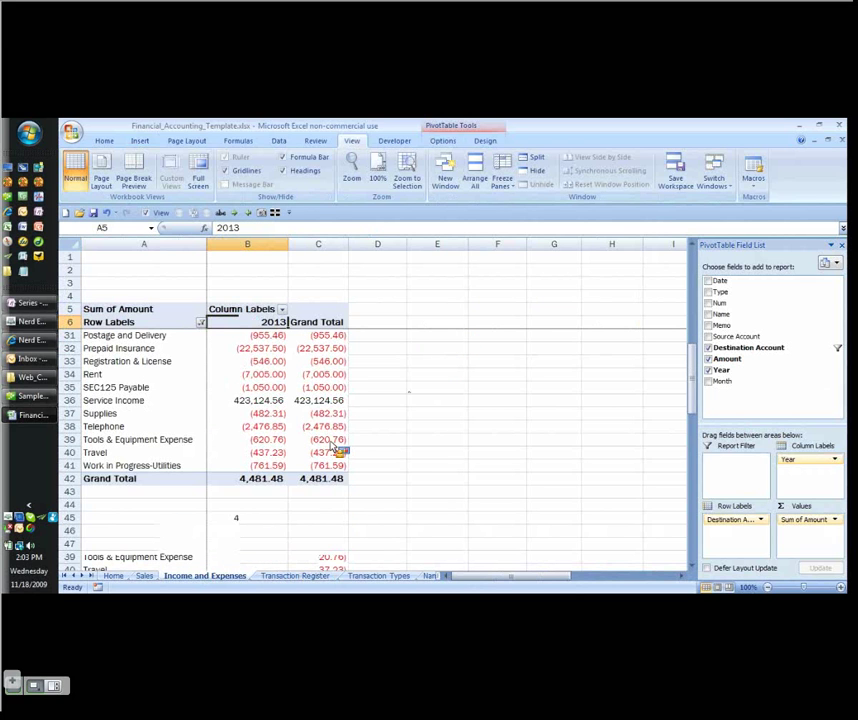
{"action": "left_click", "coordinate": [283, 502]}
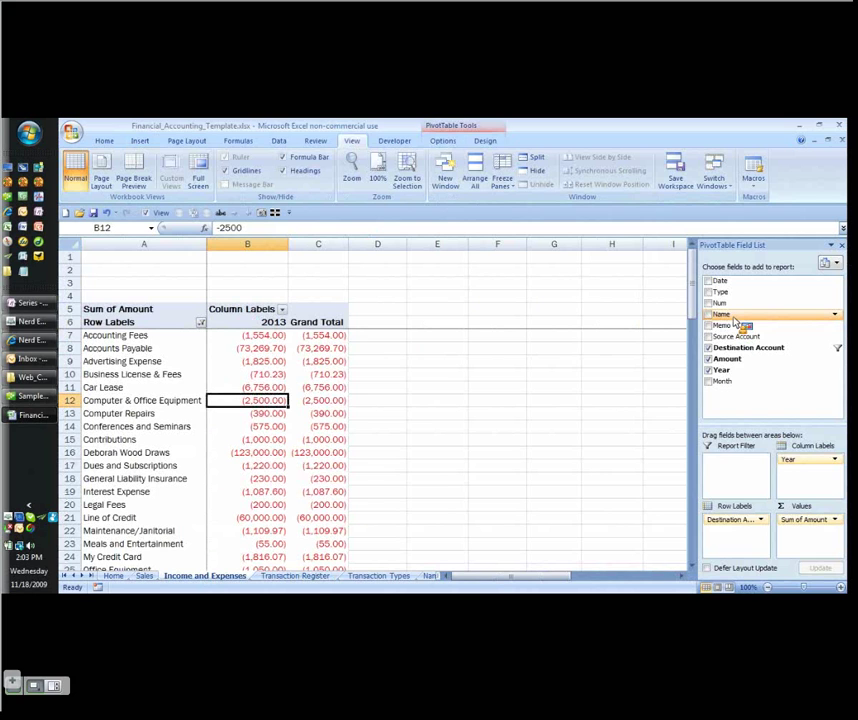
{"action": "left_click_drag", "start_coordinate": [735, 322], "coordinate": [155, 370]}
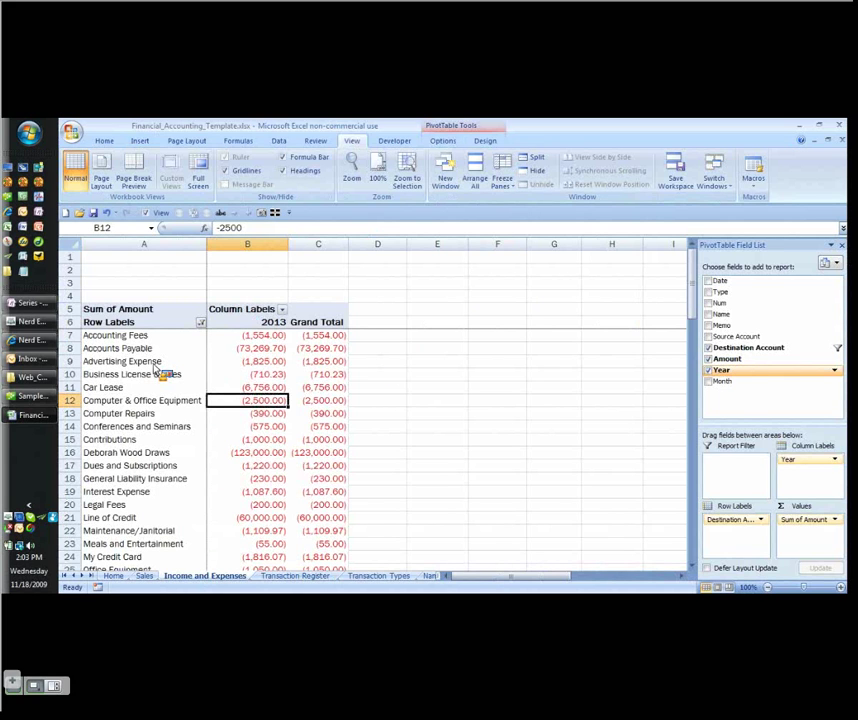
Step: Replace Destination Account with Name as the pivot's row field
{"action": "left_click_drag", "start_coordinate": [157, 370], "coordinate": [720, 350]}
{"action": "left_click_drag", "start_coordinate": [722, 325], "coordinate": [740, 490]}
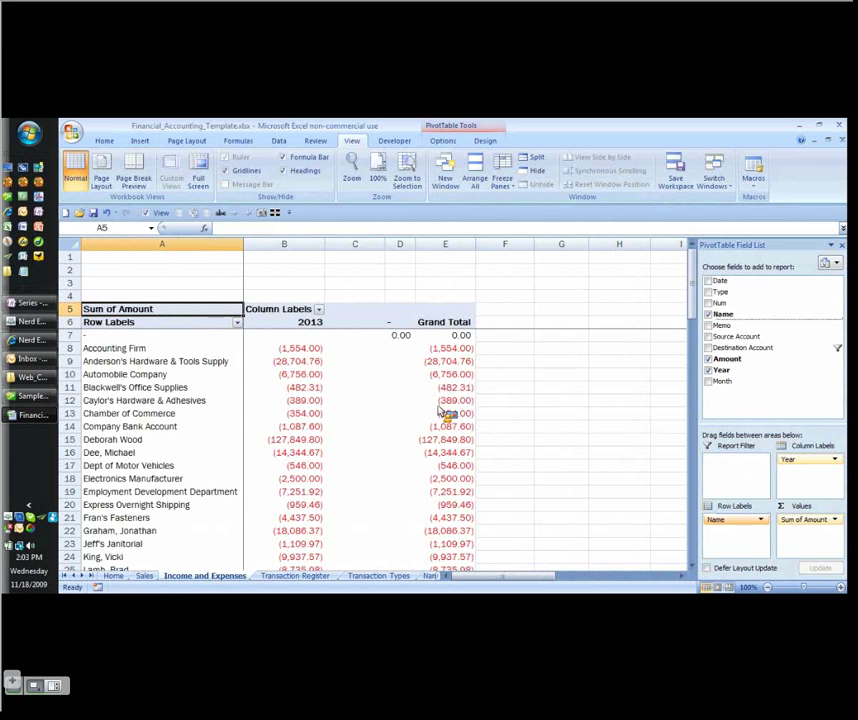
{"action": "left_click", "coordinate": [316, 400]}
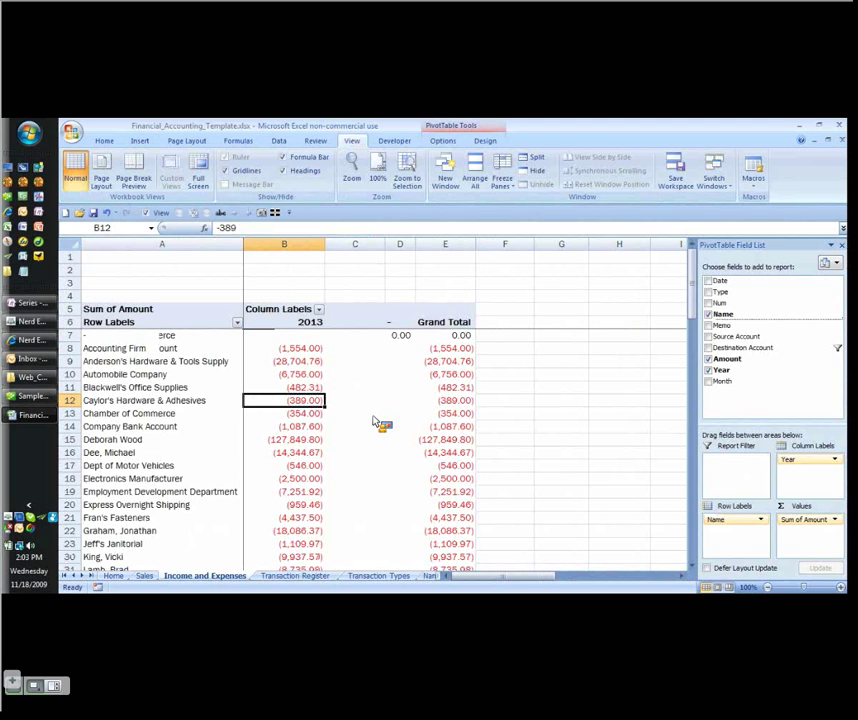
Step: Review the per-vendor totals, including the (blank) row, and return to the top of the pivot
{"action": "scroll", "coordinate": [379, 424], "scroll_direction": "down", "scroll_amount": 12}
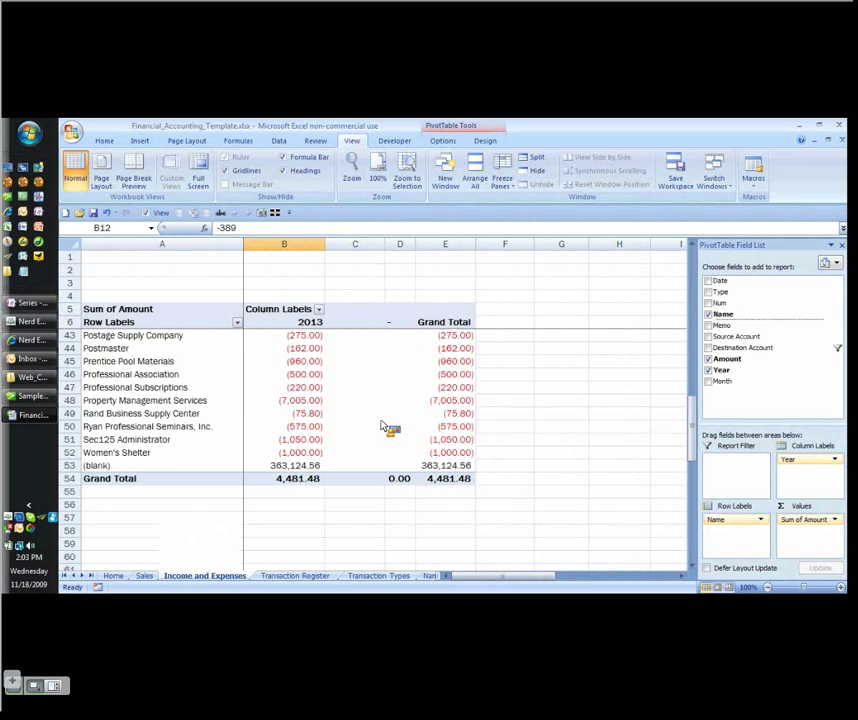
{"action": "left_click", "coordinate": [118, 468]}
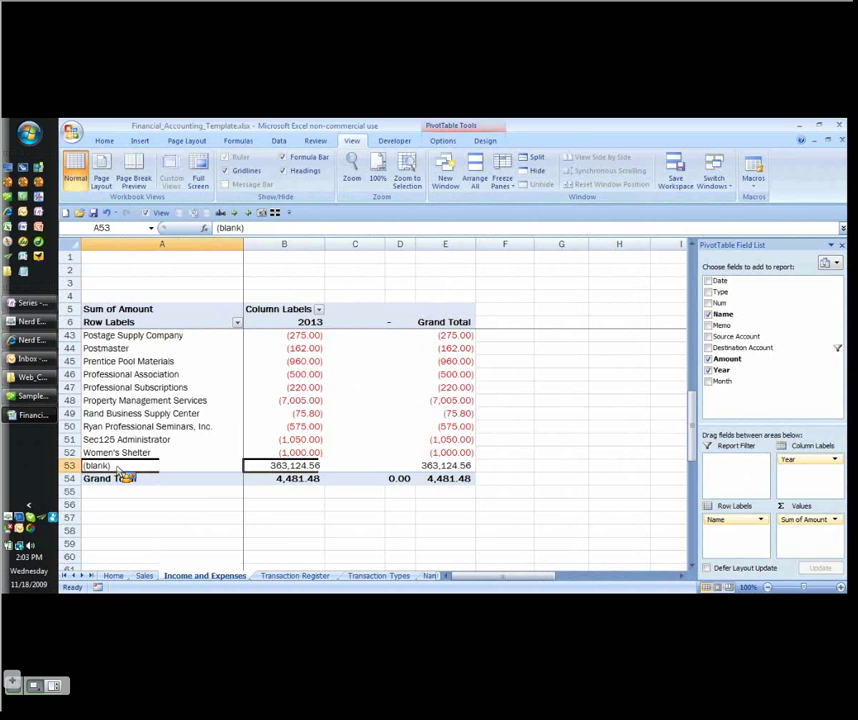
{"action": "key", "text": "Right"}
{"action": "key", "text": "ctrl+Up"}
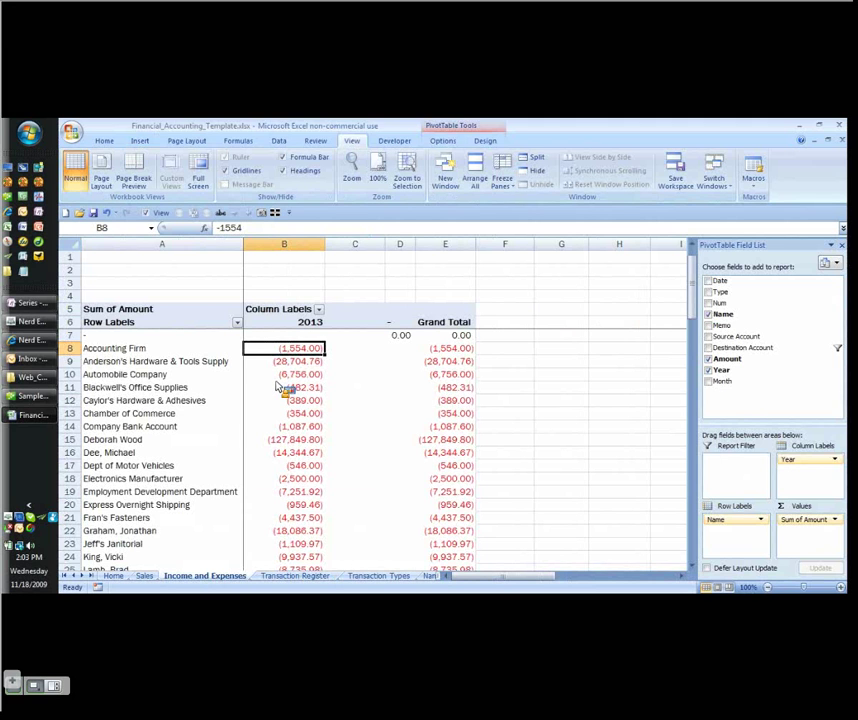
{"action": "key", "text": "Down"}
{"action": "key", "text": "Down"}
{"action": "scroll", "coordinate": [300, 405], "scroll_direction": "down", "scroll_amount": 9}
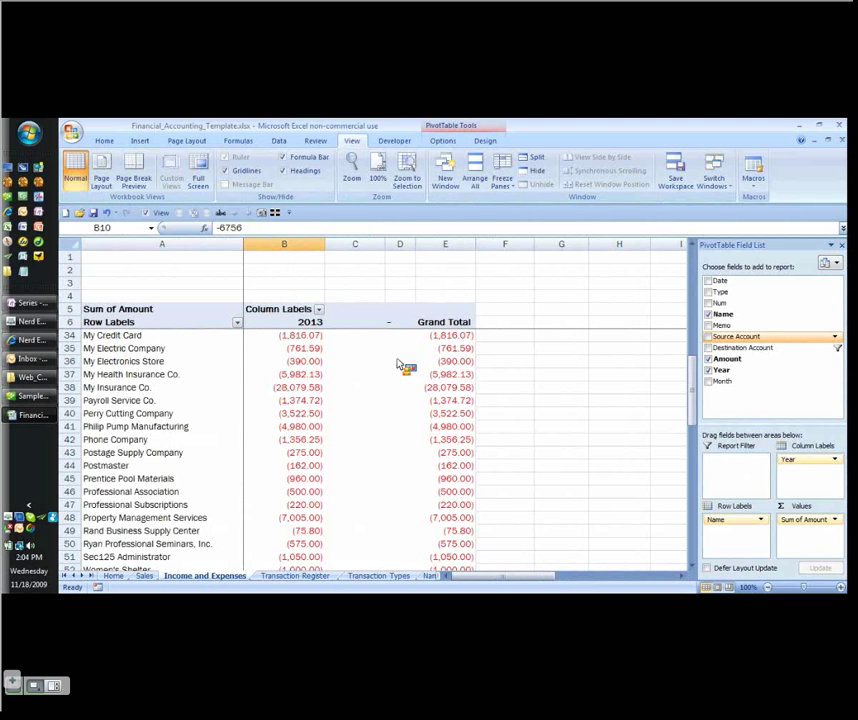
{"action": "scroll", "coordinate": [300, 360], "scroll_direction": "up", "scroll_amount": 9}
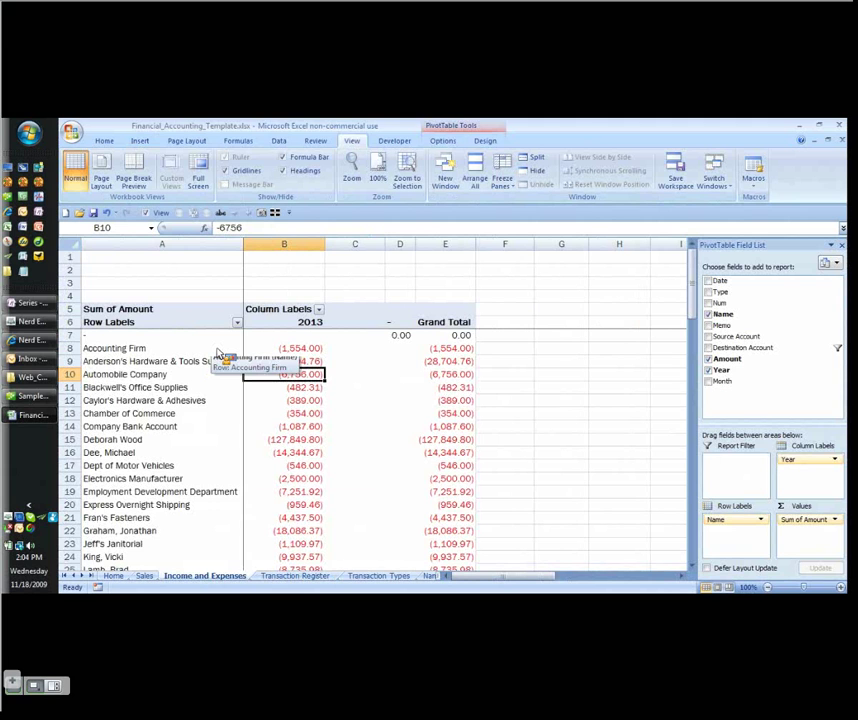
{"action": "scroll", "coordinate": [217, 352], "scroll_direction": "down", "scroll_amount": 3}
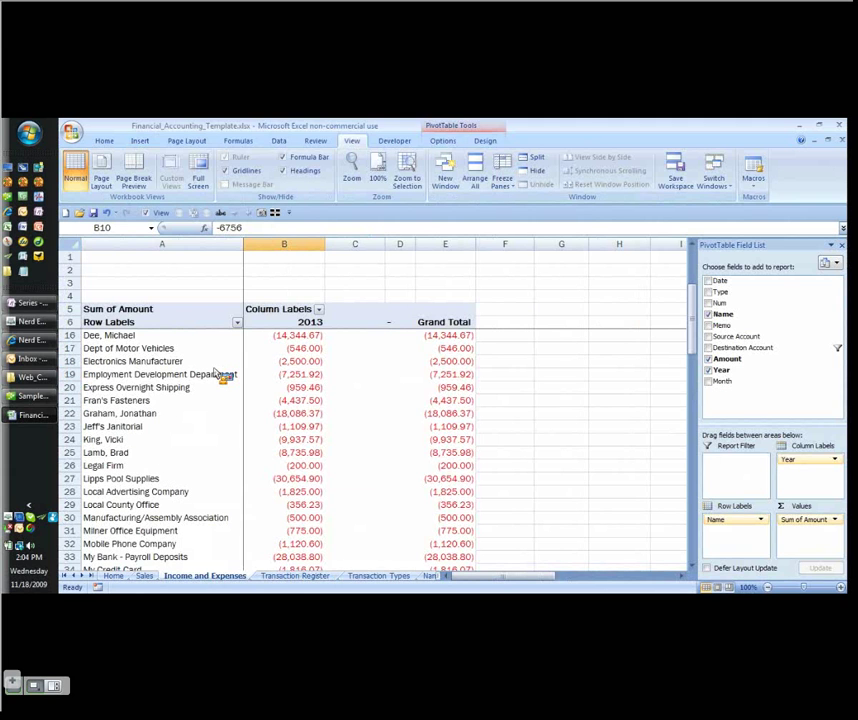
{"action": "scroll", "coordinate": [216, 376], "scroll_direction": "up", "scroll_amount": 3}
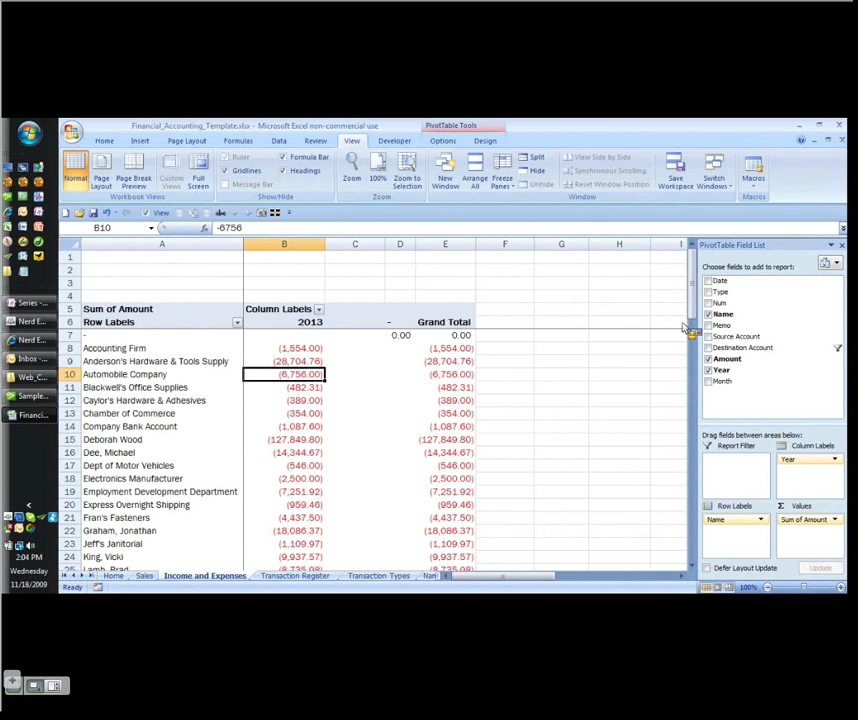
Step: Add Date as the report filter and clear all dates in its list
{"action": "left_click_drag", "start_coordinate": [688, 330], "coordinate": [280, 283]}
{"action": "left_click", "coordinate": [318, 283]}
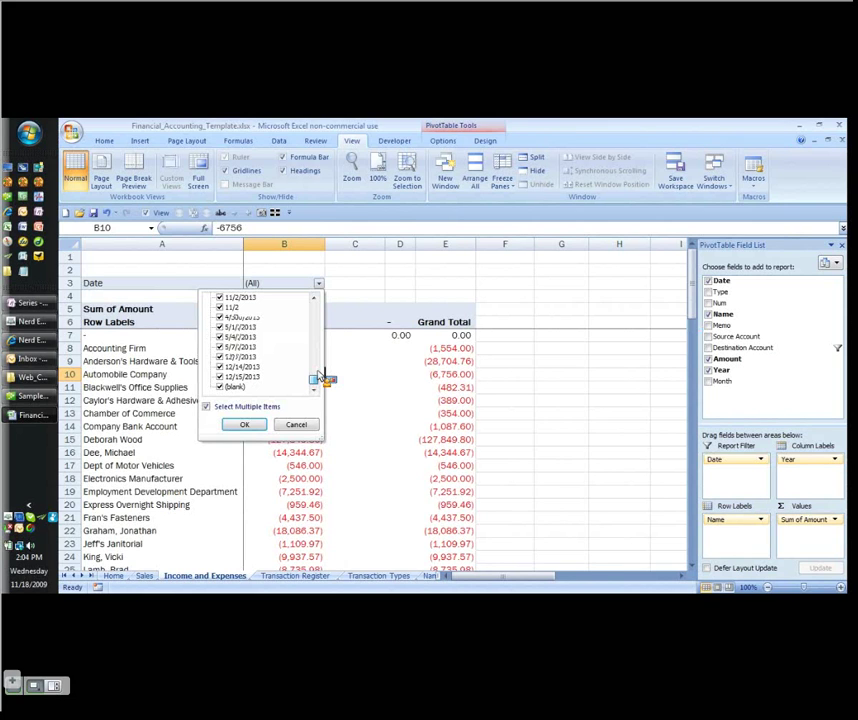
{"action": "left_click_drag", "start_coordinate": [318, 377], "coordinate": [220, 303]}
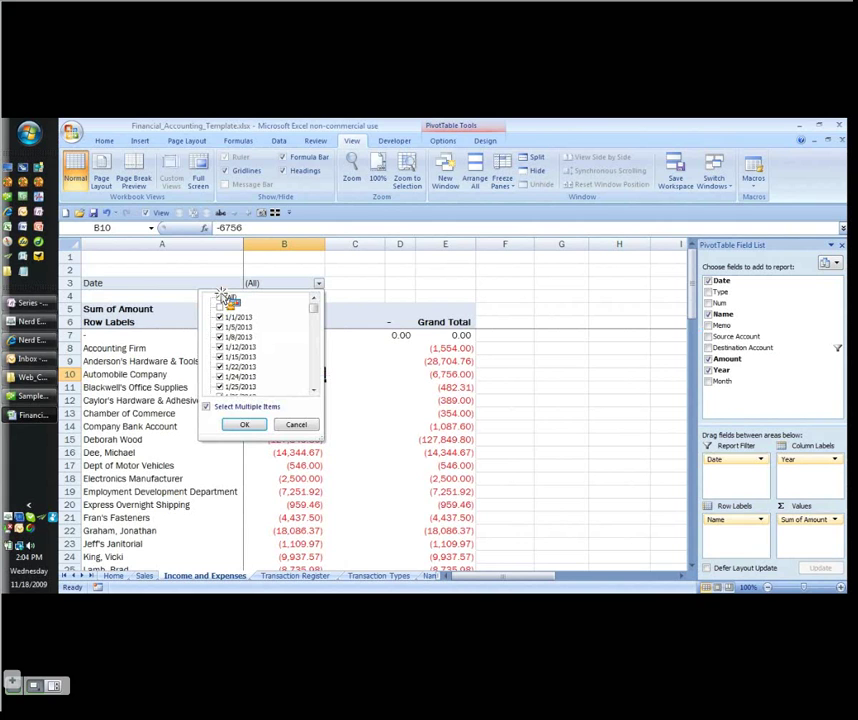
{"action": "left_click", "coordinate": [221, 298]}
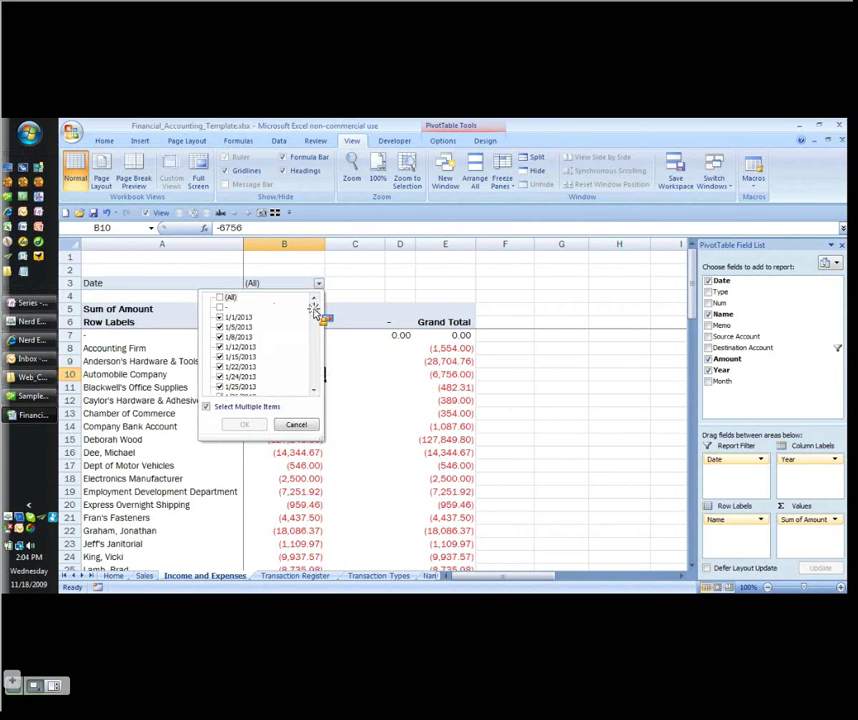
Step: Tick the 10/1/2013 through 12/15/2013 dates and (blank) in the Date filter
{"action": "left_click_drag", "start_coordinate": [314, 311], "coordinate": [313, 368]}
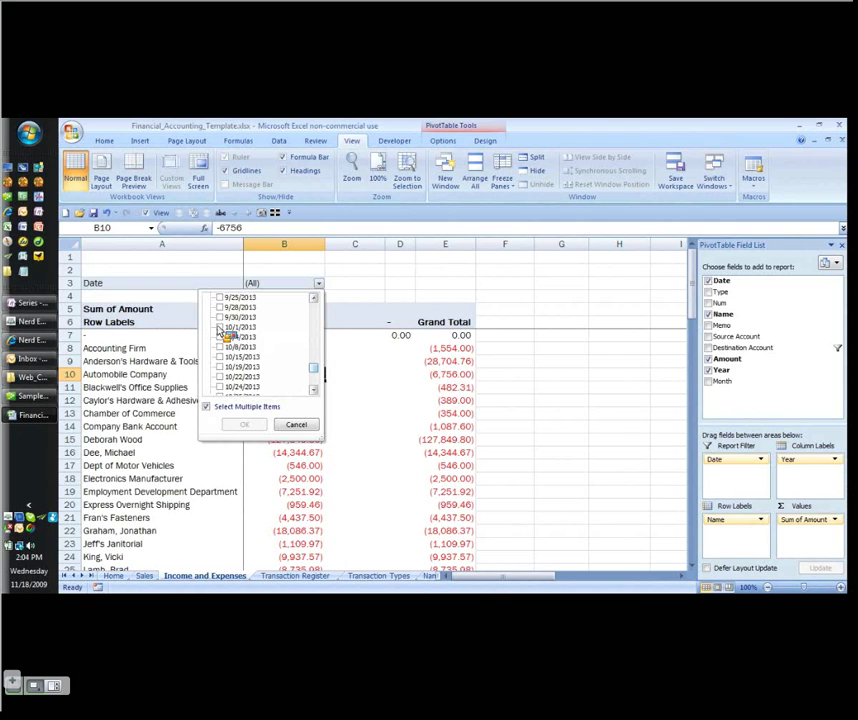
{"action": "left_click", "coordinate": [220, 327]}
{"action": "left_click", "coordinate": [220, 337]}
{"action": "left_click", "coordinate": [220, 347]}
{"action": "left_click", "coordinate": [220, 357]}
{"action": "left_click", "coordinate": [220, 367]}
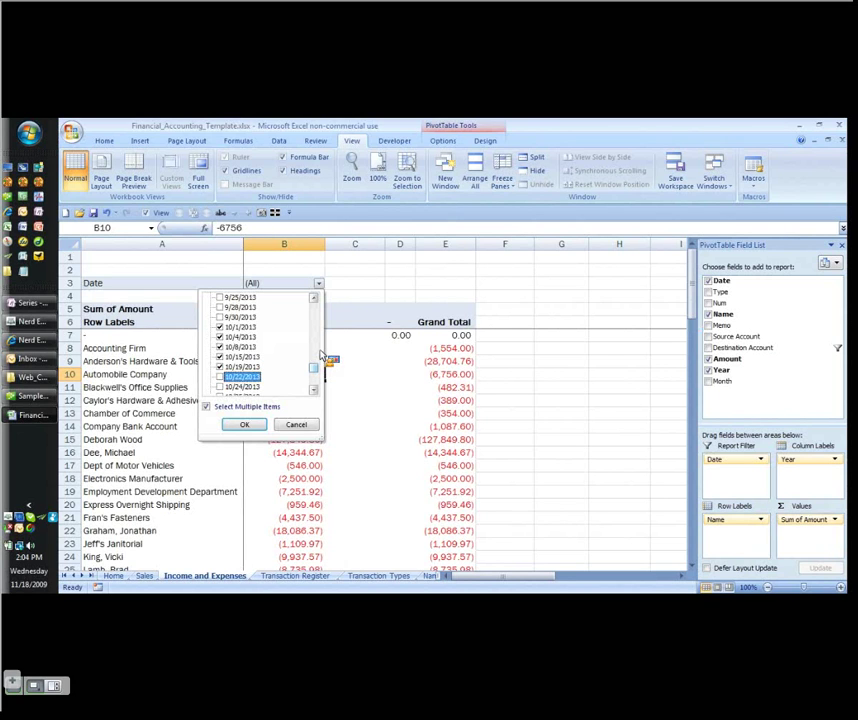
{"action": "key", "text": "space"}
{"action": "key", "text": "Down"}
{"action": "key", "text": "space"}
{"action": "key", "text": "Down"}
{"action": "key", "text": "space"}
{"action": "key", "text": "Down"}
{"action": "key", "text": "space"}
{"action": "key", "text": "Down"}
{"action": "key", "text": "space"}
{"action": "key", "text": "Down"}
{"action": "key", "text": "space"}
{"action": "key", "text": "Down"}
{"action": "key", "text": "space"}
{"action": "key", "text": "Down"}
{"action": "key", "text": "space"}
{"action": "key", "text": "Down"}
{"action": "key", "text": "space"}
{"action": "key", "text": "Down"}
{"action": "key", "text": "space"}
{"action": "key", "text": "Down"}
{"action": "key", "text": "space"}
{"action": "key", "text": "Down"}
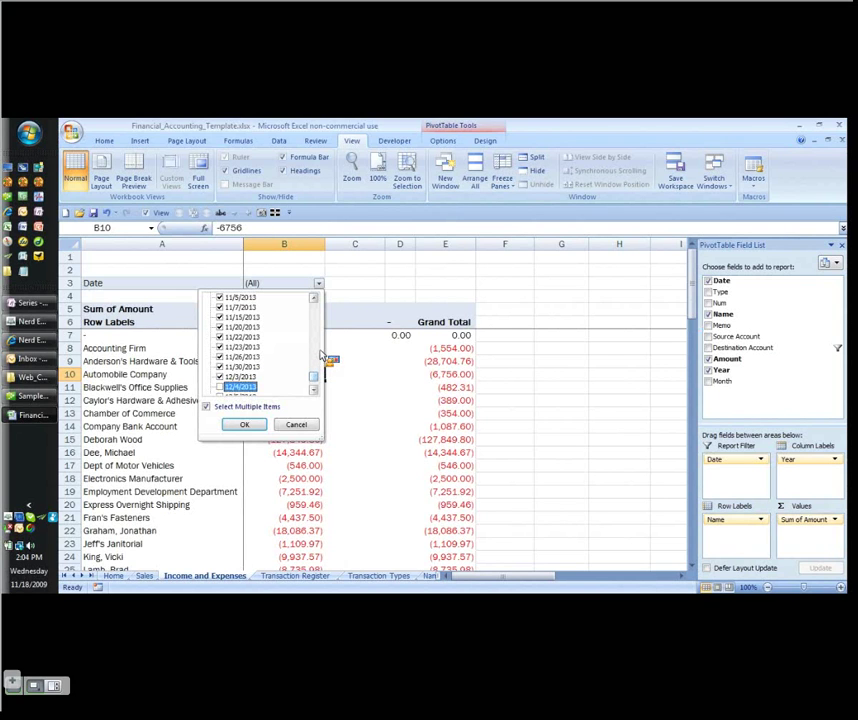
{"action": "key", "text": "space"}
{"action": "key", "text": "Down"}
{"action": "key", "text": "space"}
{"action": "key", "text": "Down"}
{"action": "key", "text": "space"}
{"action": "key", "text": "Down"}
{"action": "key", "text": "space"}
{"action": "key", "text": "Down"}
{"action": "key", "text": "space"}
{"action": "key", "text": "Down"}
{"action": "key", "text": "space"}
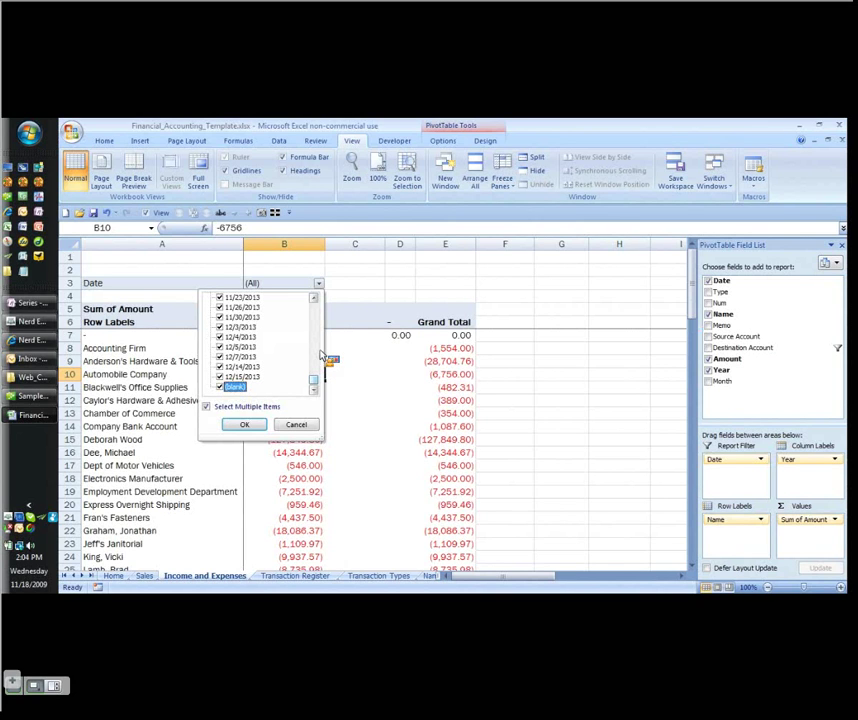
{"action": "key", "text": "space"}
Step: Apply the Q4 date filter and use Month as the column field for Oct, Nov, Dec columns
{"action": "left_click", "coordinate": [242, 425]}
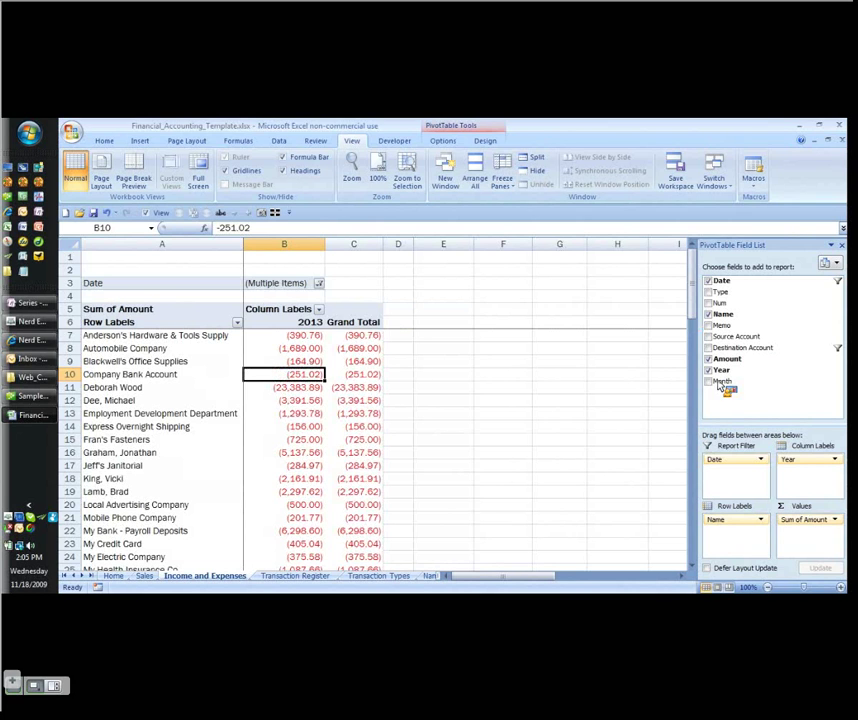
{"action": "left_click_drag", "start_coordinate": [718, 382], "coordinate": [812, 466]}
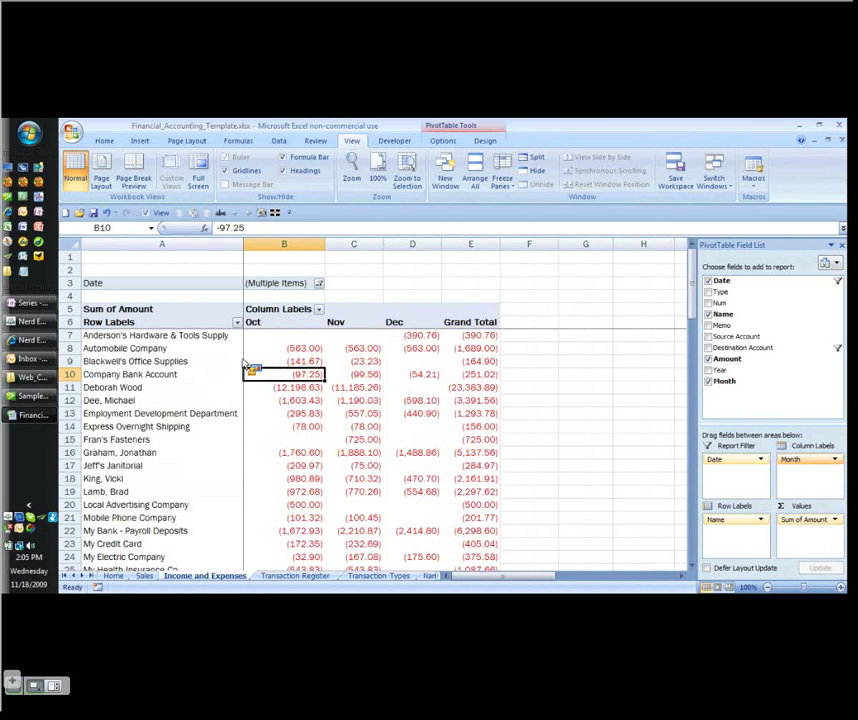
Step: Centre the Oct, Nov and Dec headings in B6:D6, then check the 77,151.00 Grand Total
{"action": "left_click_drag", "start_coordinate": [252, 322], "coordinate": [398, 322]}
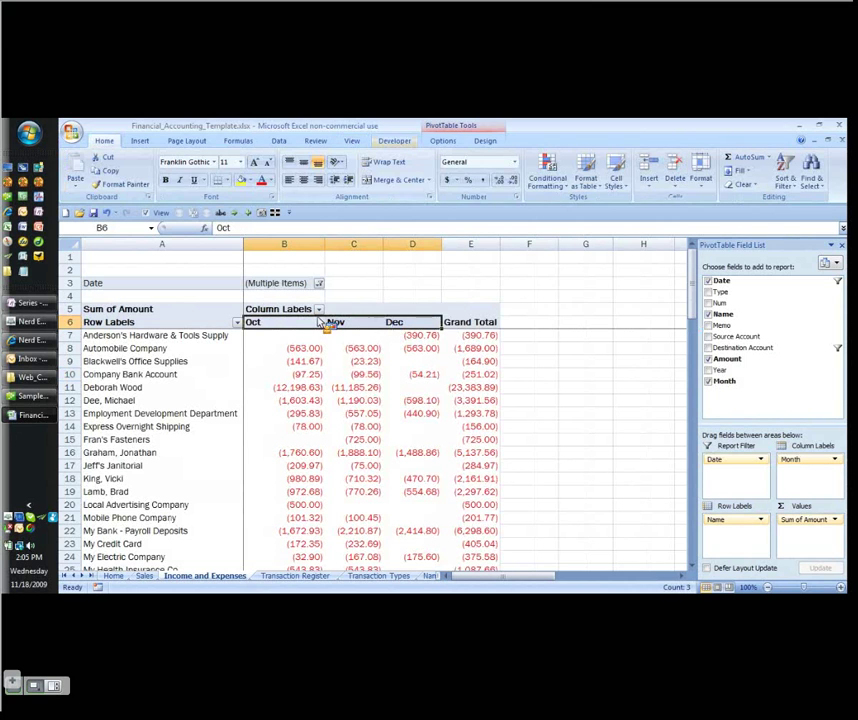
{"action": "key", "text": "alt+h"}
{"action": "key", "text": "a"}
{"action": "key", "text": "c"}
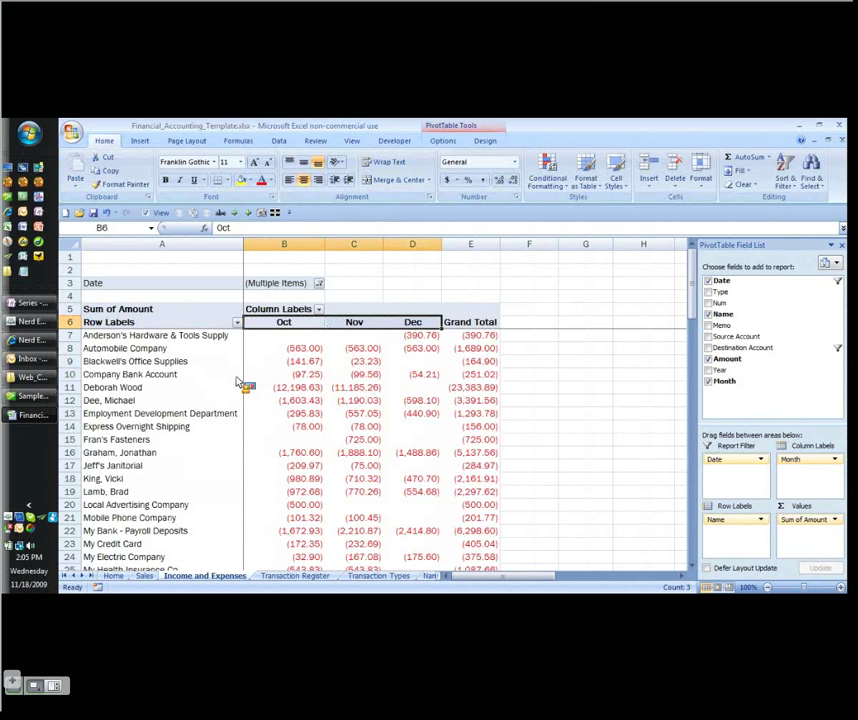
{"action": "scroll", "coordinate": [235, 381], "scroll_direction": "down", "scroll_amount": 5}
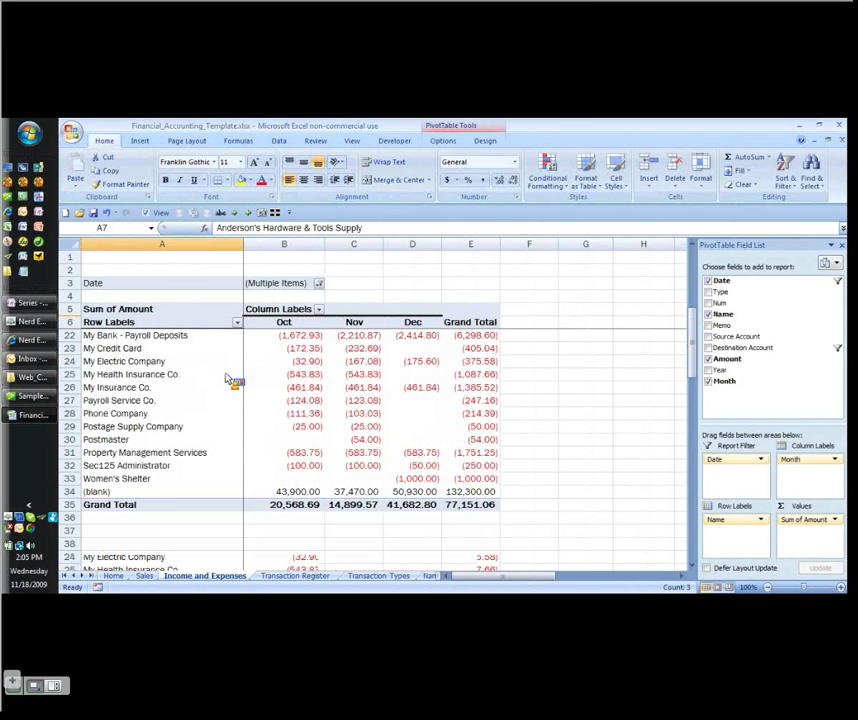